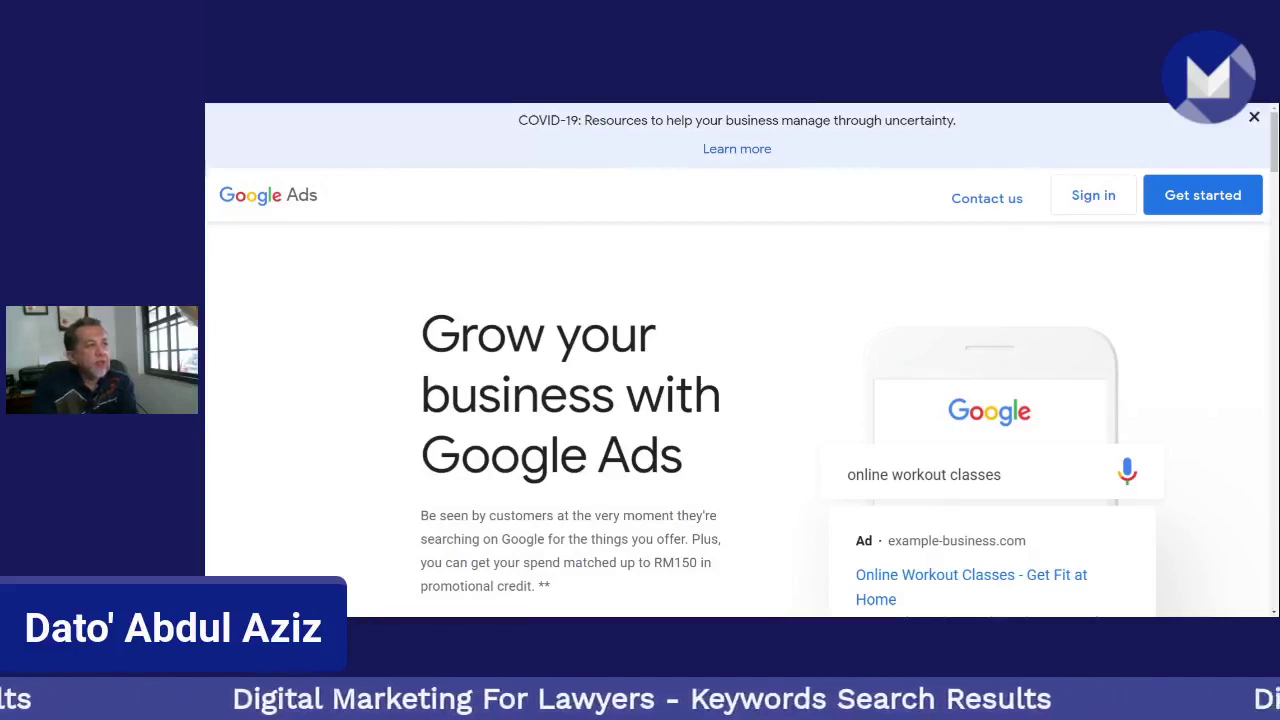
- Sign in to Google Ads with the first listed account and open Keyword Planner
{"action": "left_click", "coordinate": [1095, 197]}
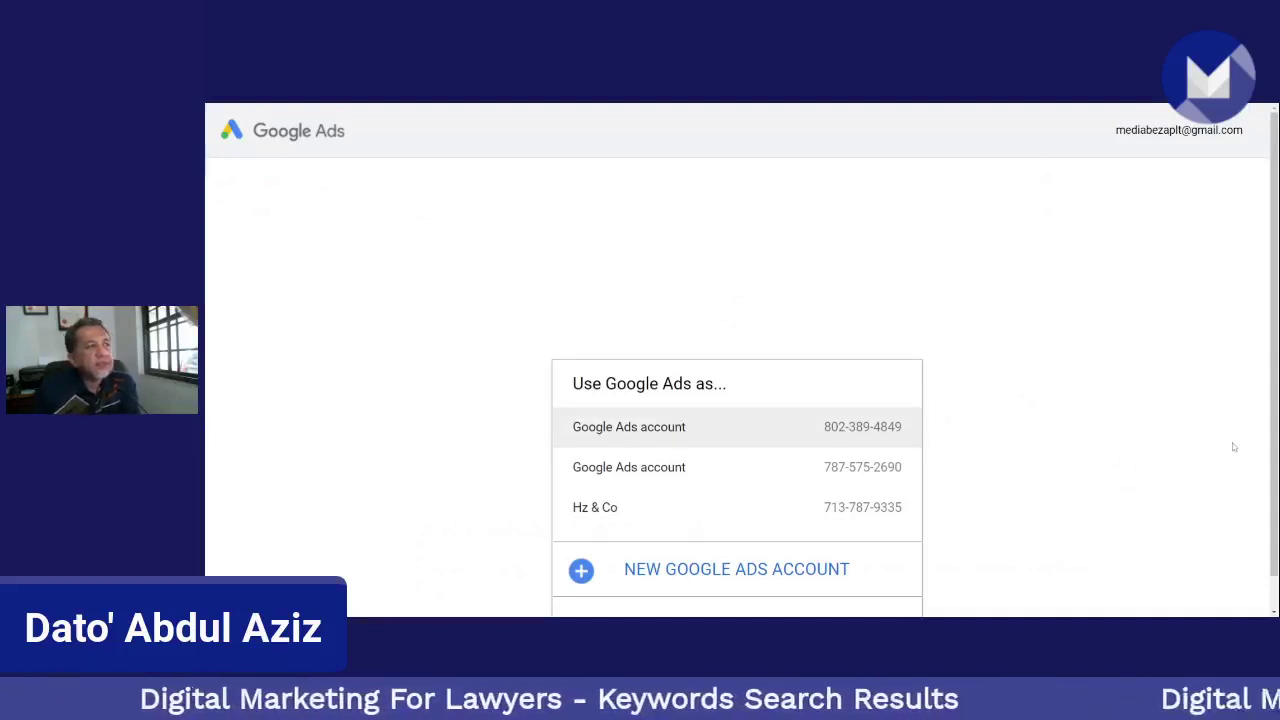
{"action": "key", "text": "Return"}
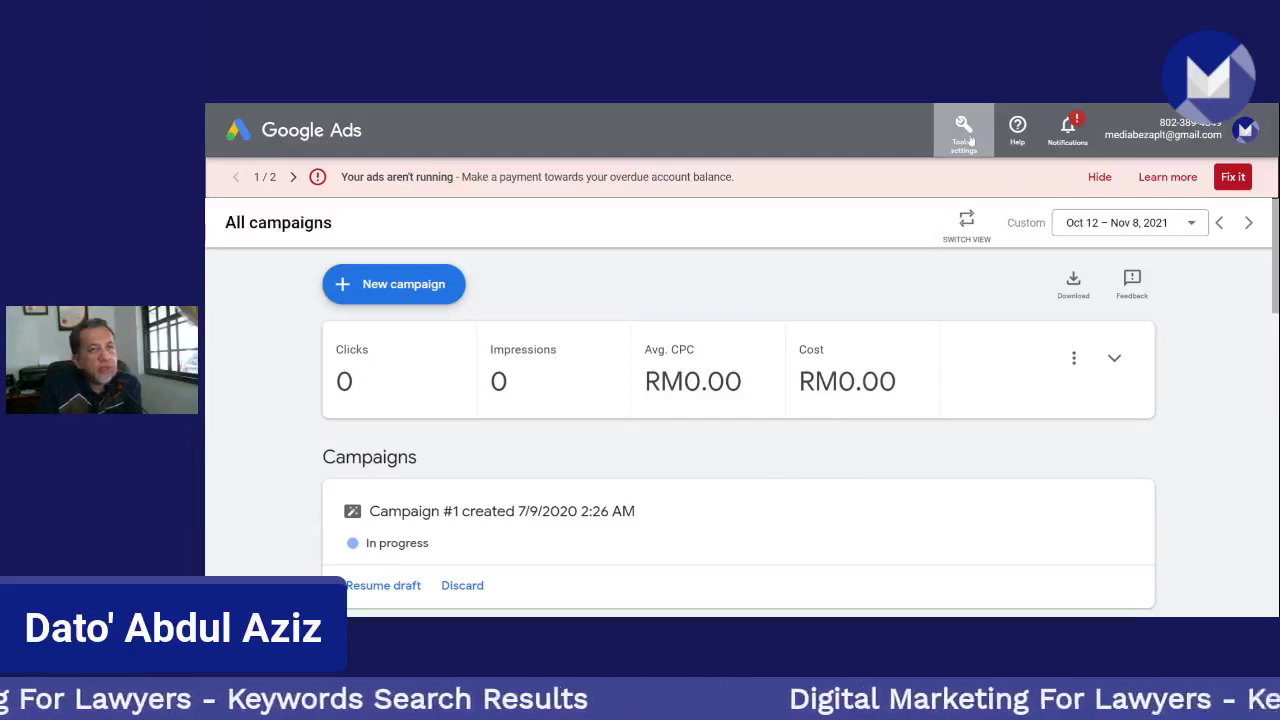
{"action": "left_click", "coordinate": [966, 138]}
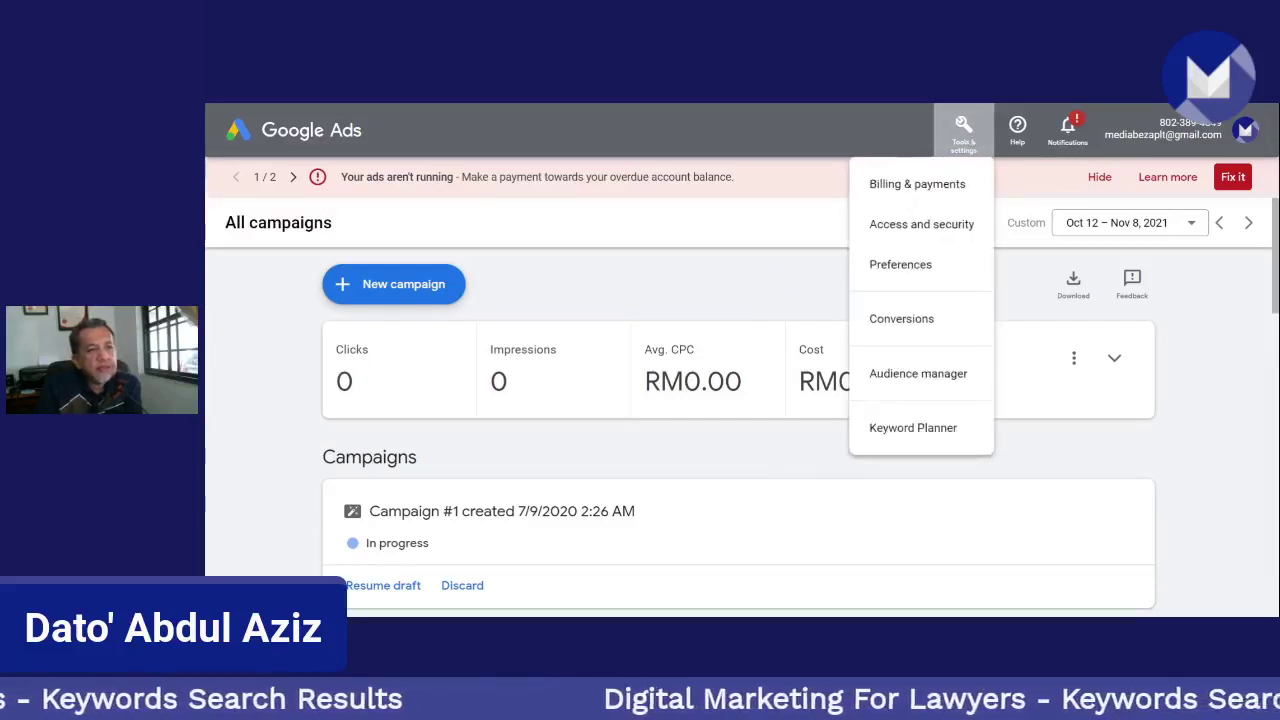
{"action": "left_click", "coordinate": [913, 428]}
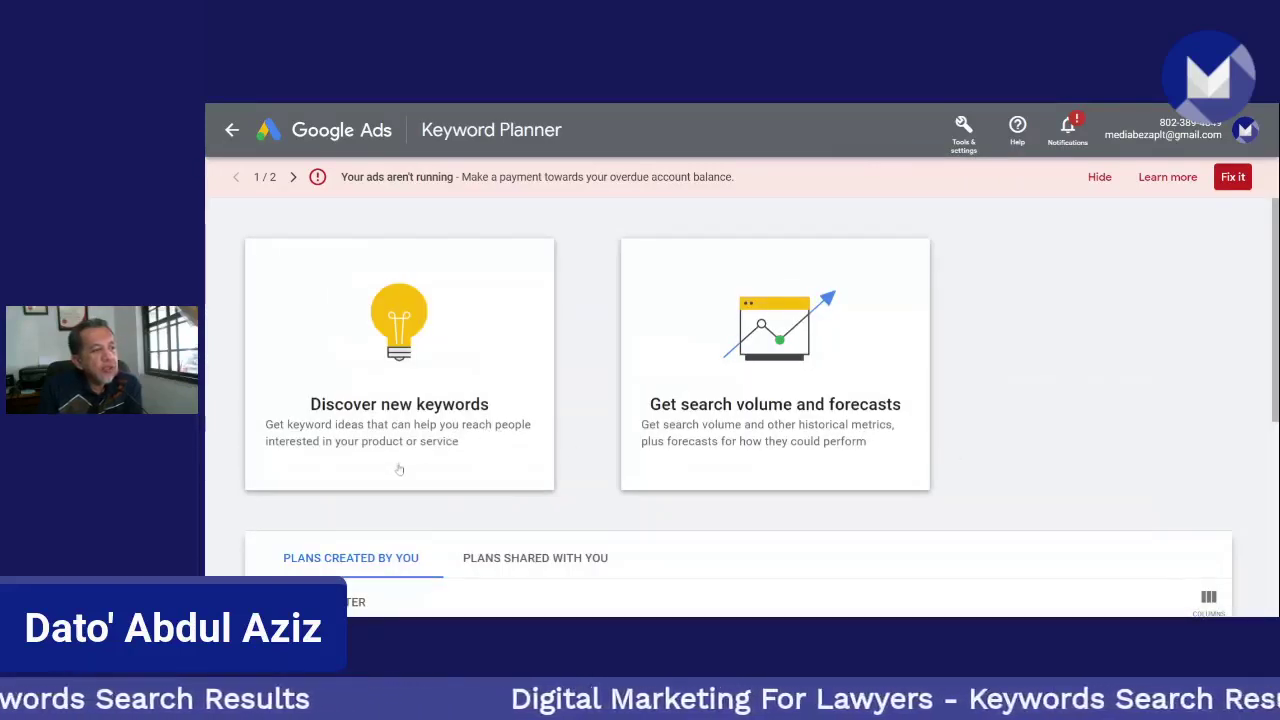
- Get search volume and forecasts for the keyword "litigation lawyer malaysia"
{"action": "scroll", "coordinate": [1270, 325], "scroll_direction": "down", "scroll_amount": 2}
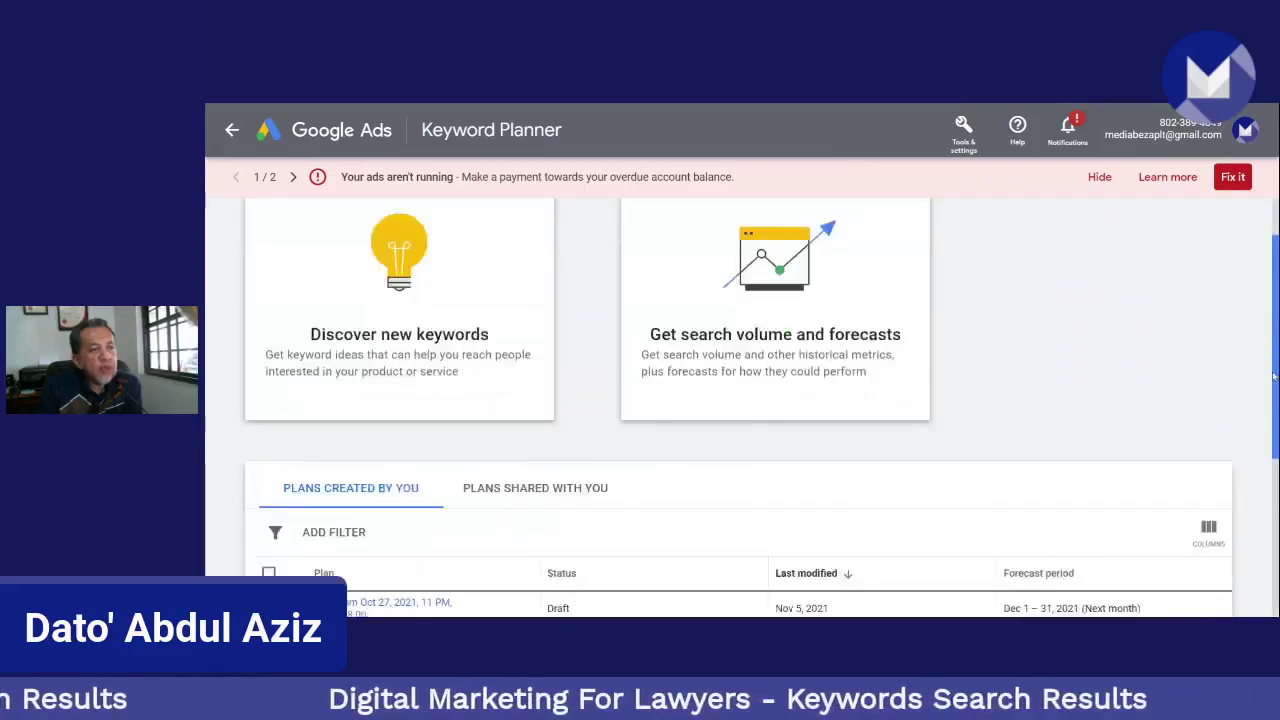
{"action": "scroll", "coordinate": [1270, 325], "scroll_direction": "up", "scroll_amount": 2}
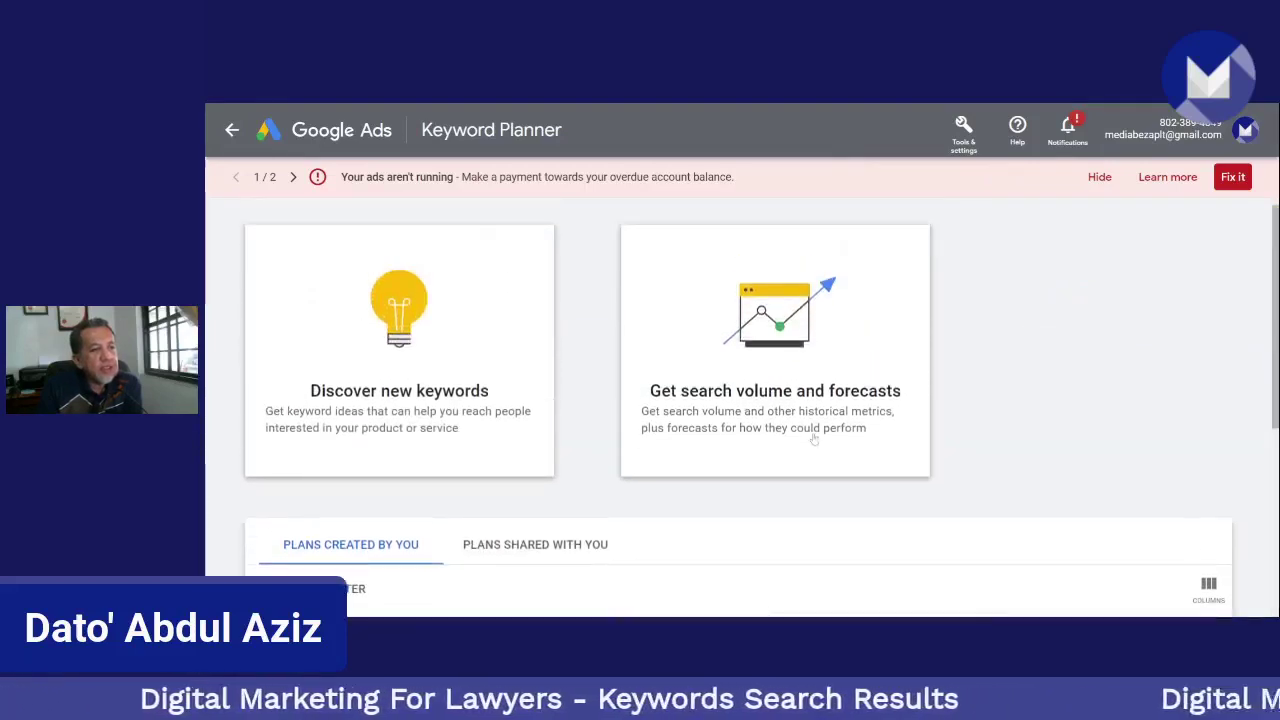
{"action": "left_click", "coordinate": [770, 395]}
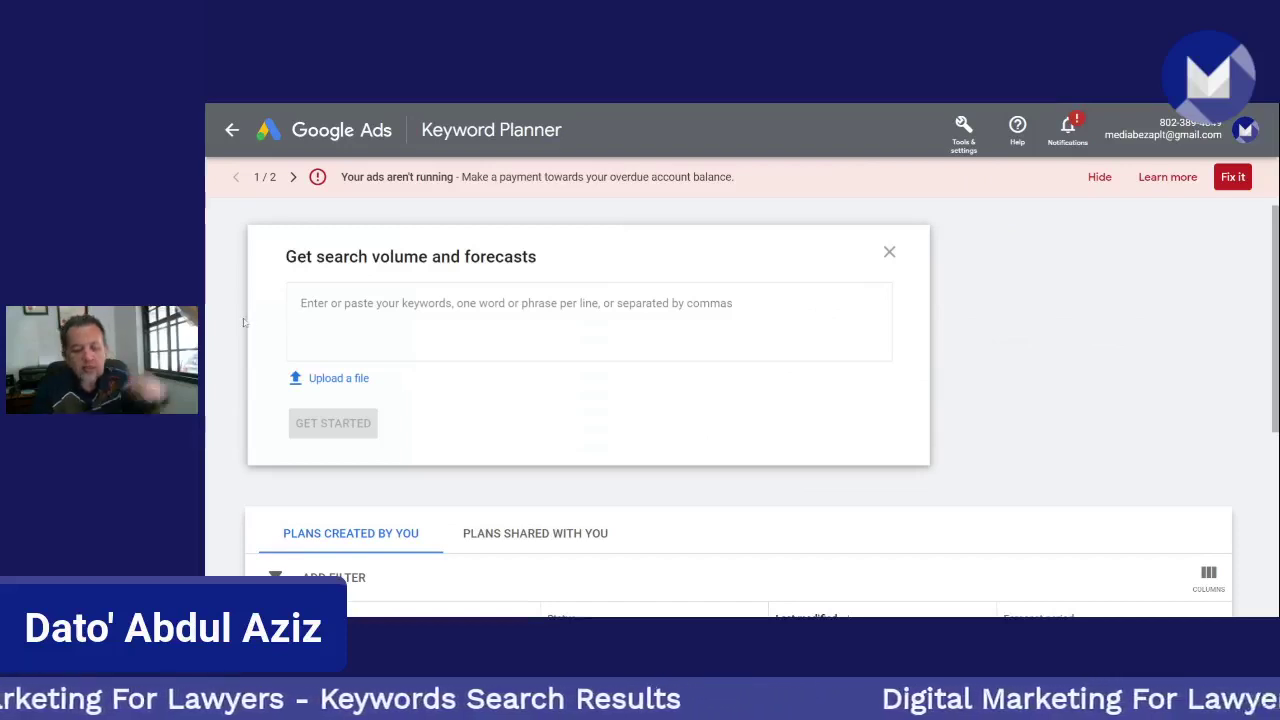
{"action": "type", "text": "Iti"}
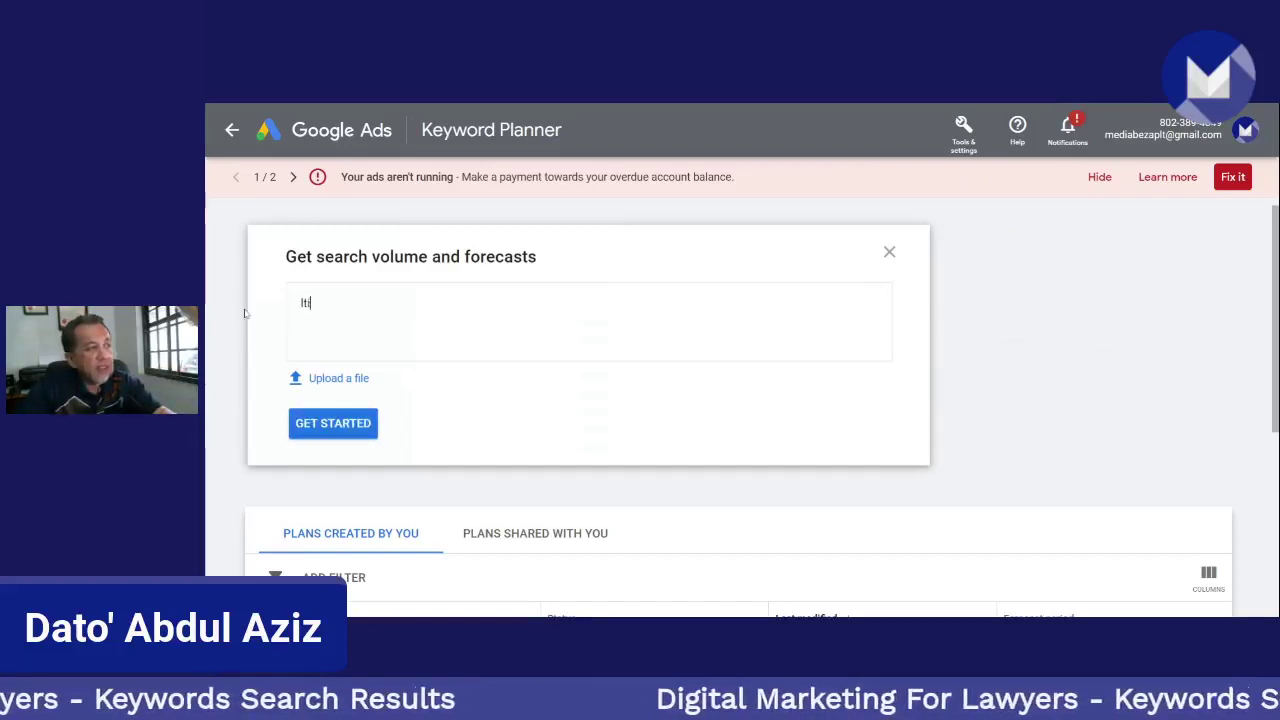
{"action": "key", "text": "BackSpace"}
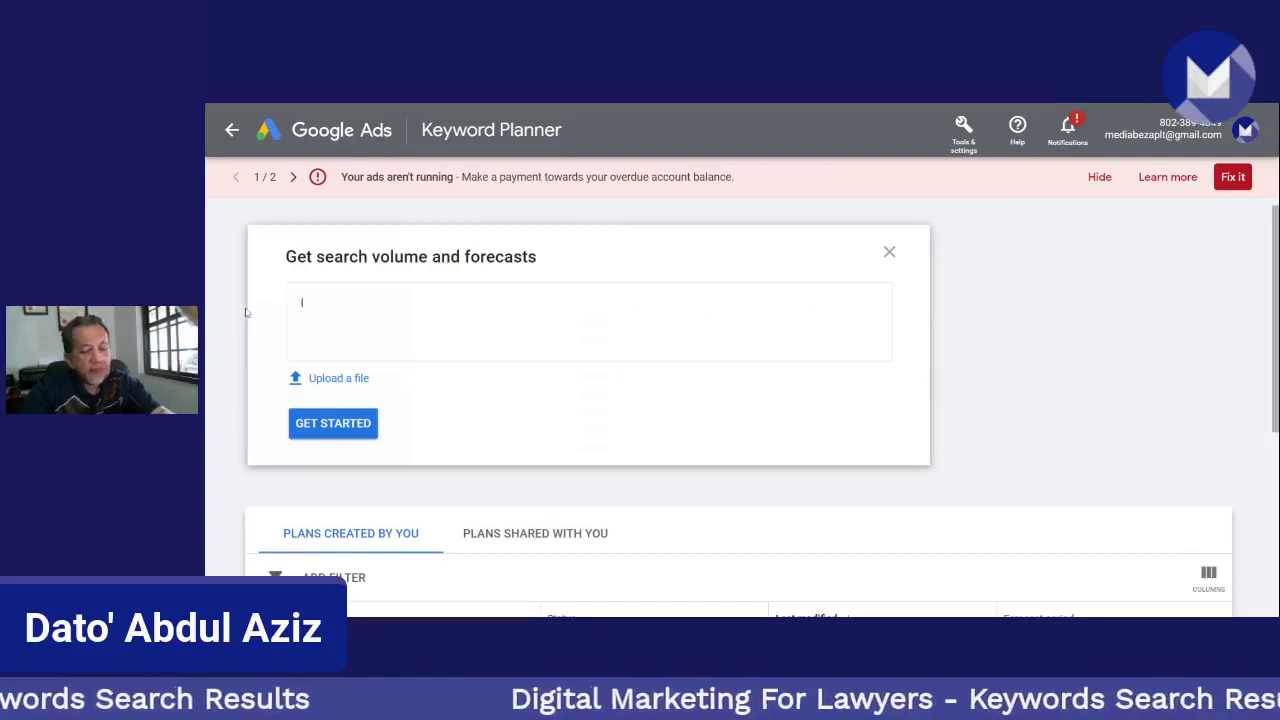
{"action": "type", "text": "itigation"}
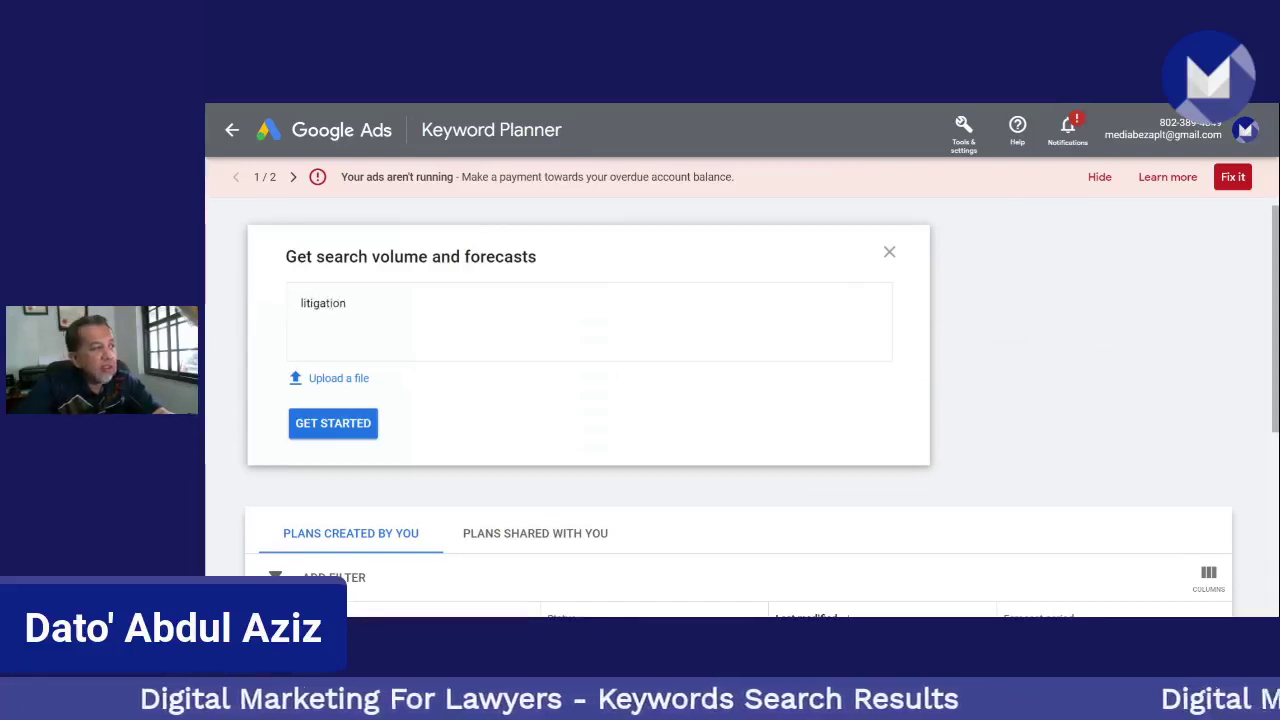
{"action": "type", "text": " lawyer"}
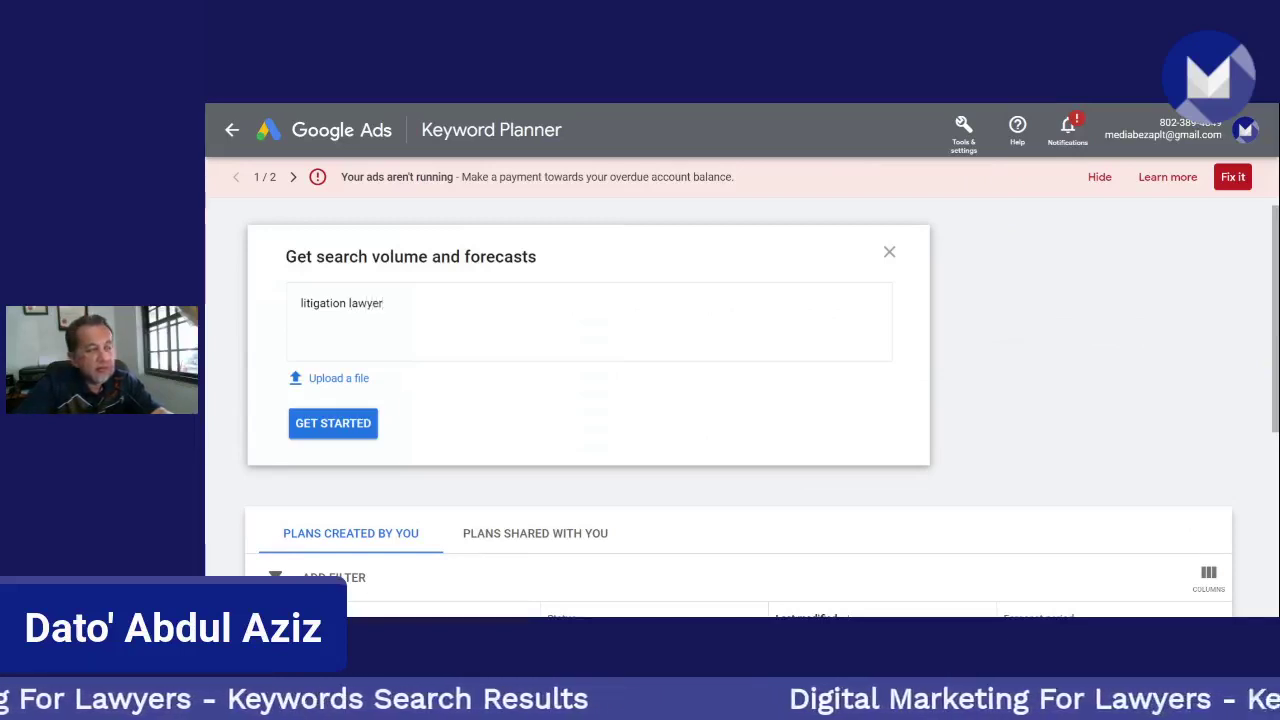
{"action": "type", "text": " malaysia"}
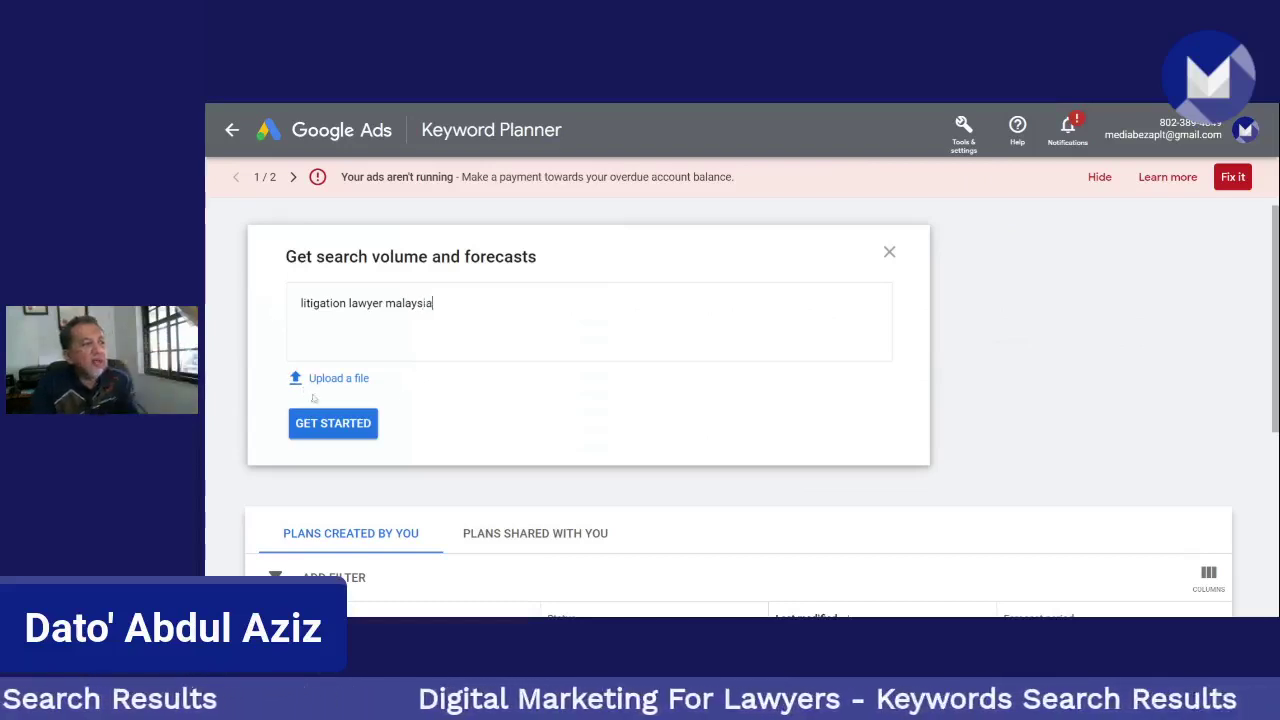
{"action": "left_click", "coordinate": [335, 424]}
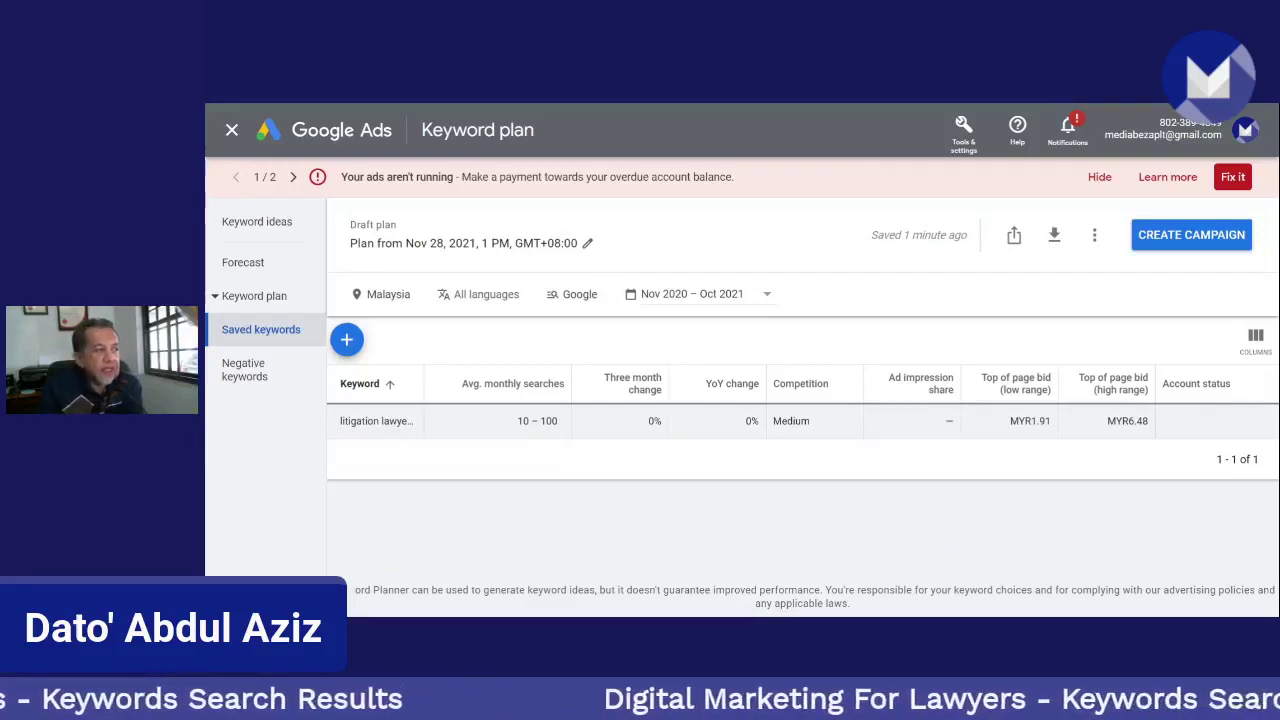
- Try to add the keyword "peguam syarie selangor" to the current keyword plan
{"action": "left_click", "coordinate": [346, 340]}
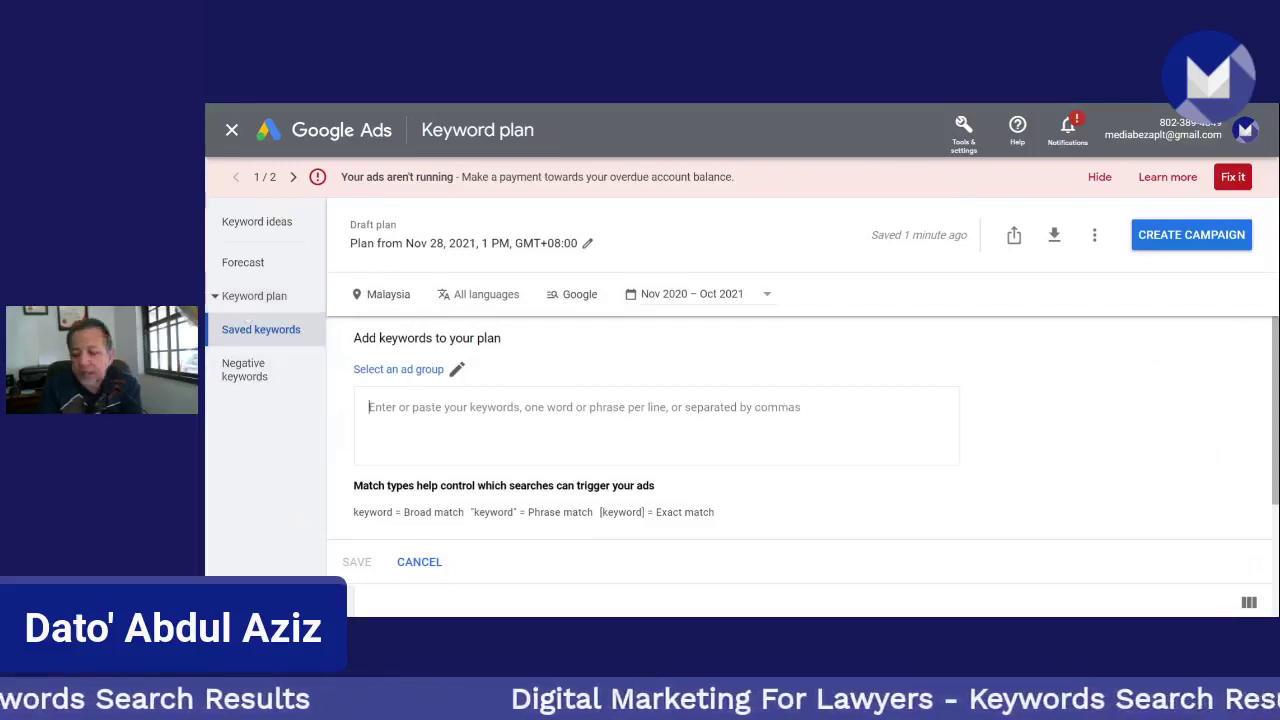
{"action": "type", "text": "p"}
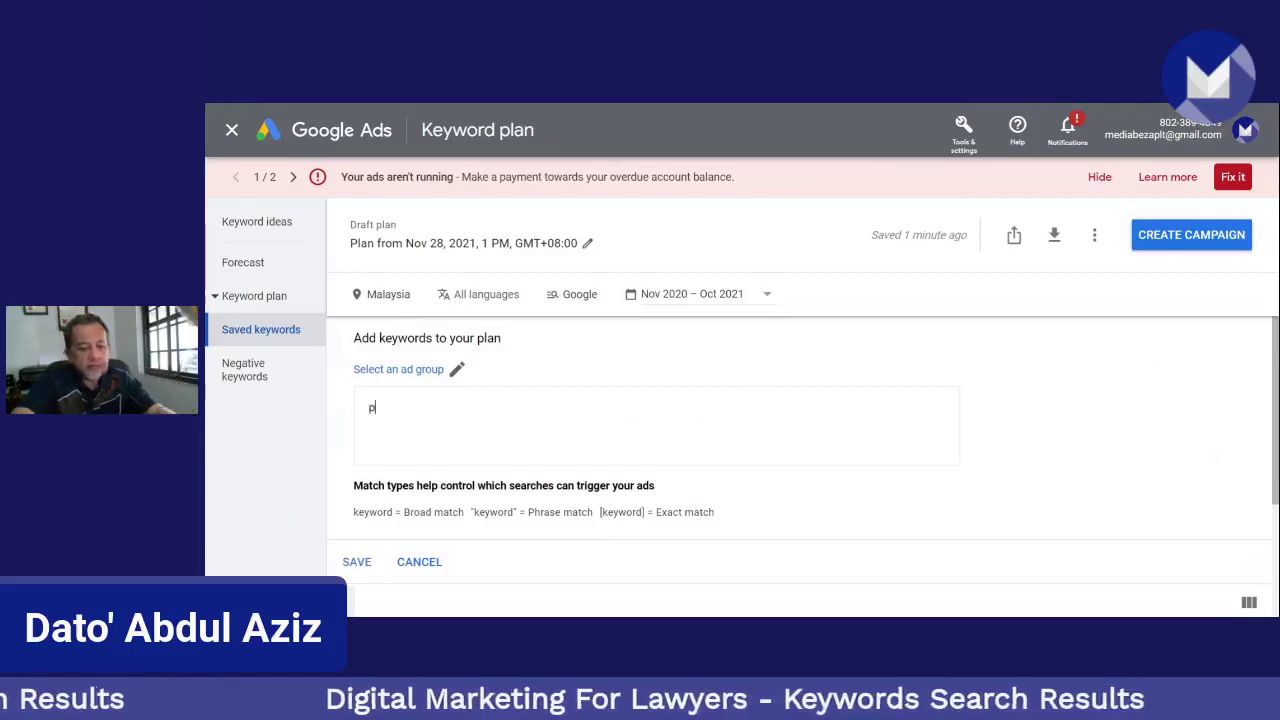
{"action": "type", "text": "eguam syarie"}
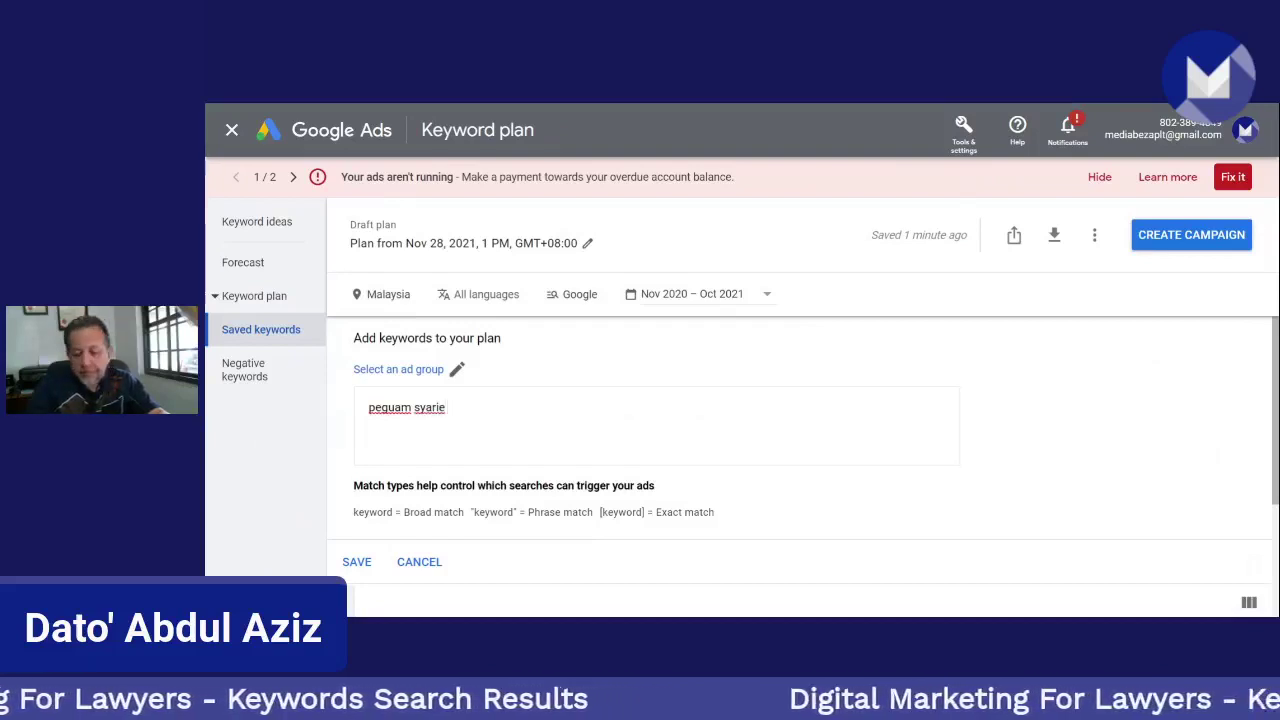
{"action": "type", "text": " sela"}
{"action": "type", "text": "ngor"}
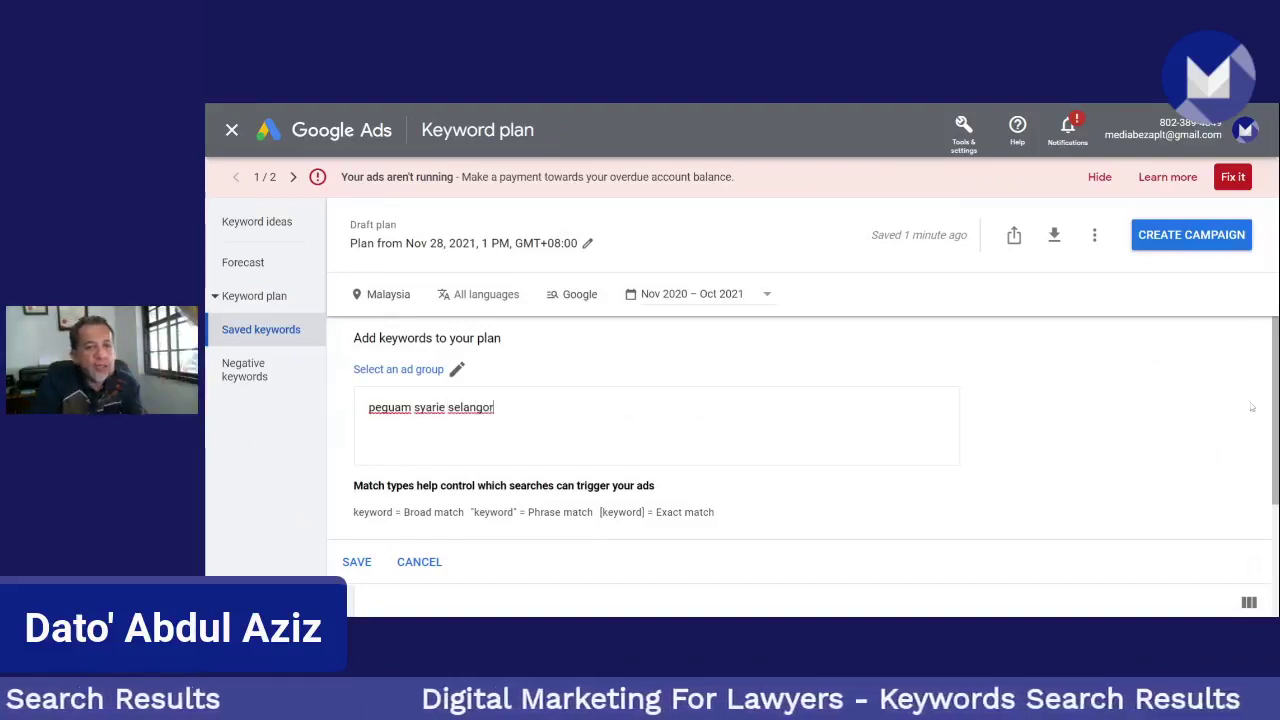
{"action": "scroll", "coordinate": [1041, 470], "scroll_direction": "down", "scroll_amount": 3}
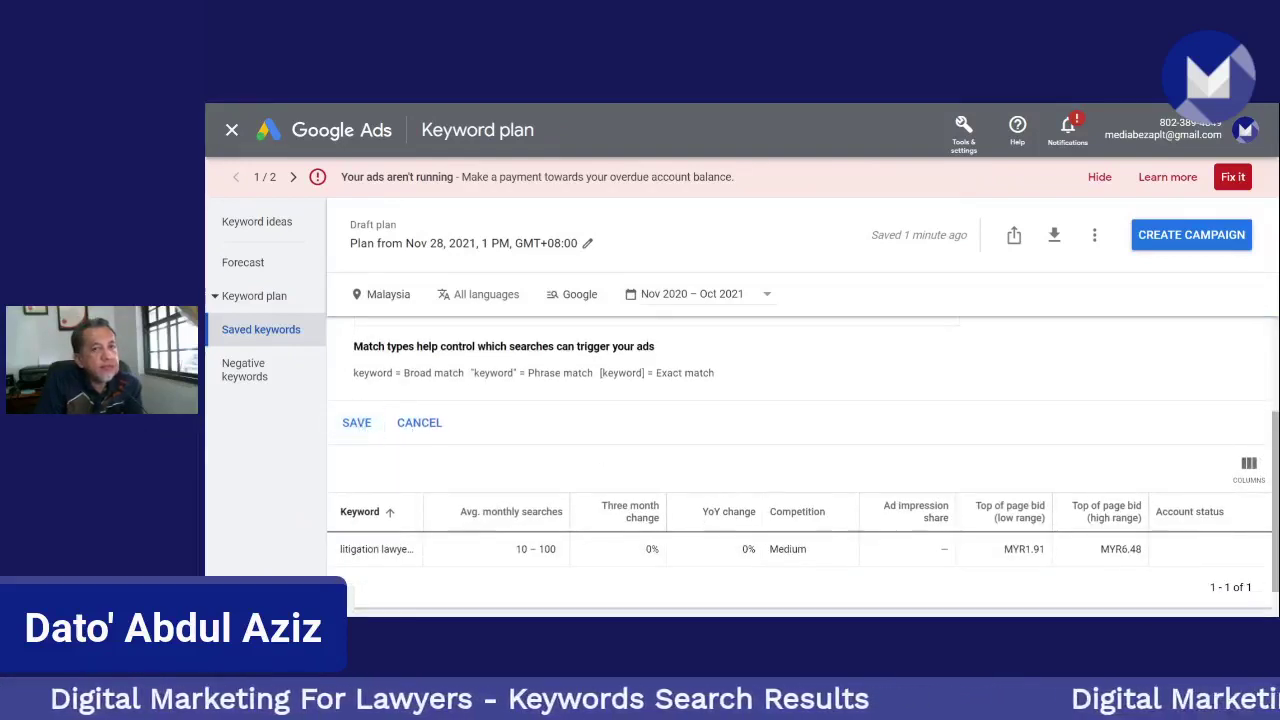
{"action": "left_click", "coordinate": [358, 423]}
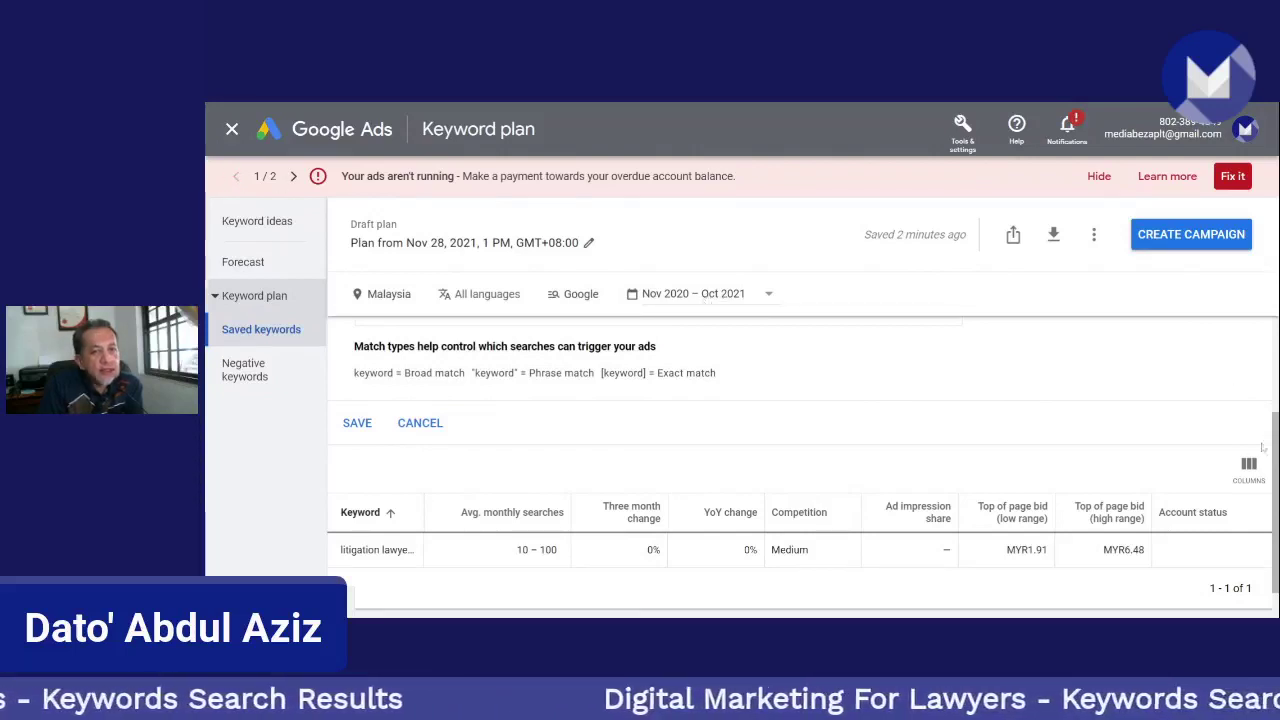
{"action": "scroll", "coordinate": [800, 467], "scroll_direction": "up", "scroll_amount": 2}
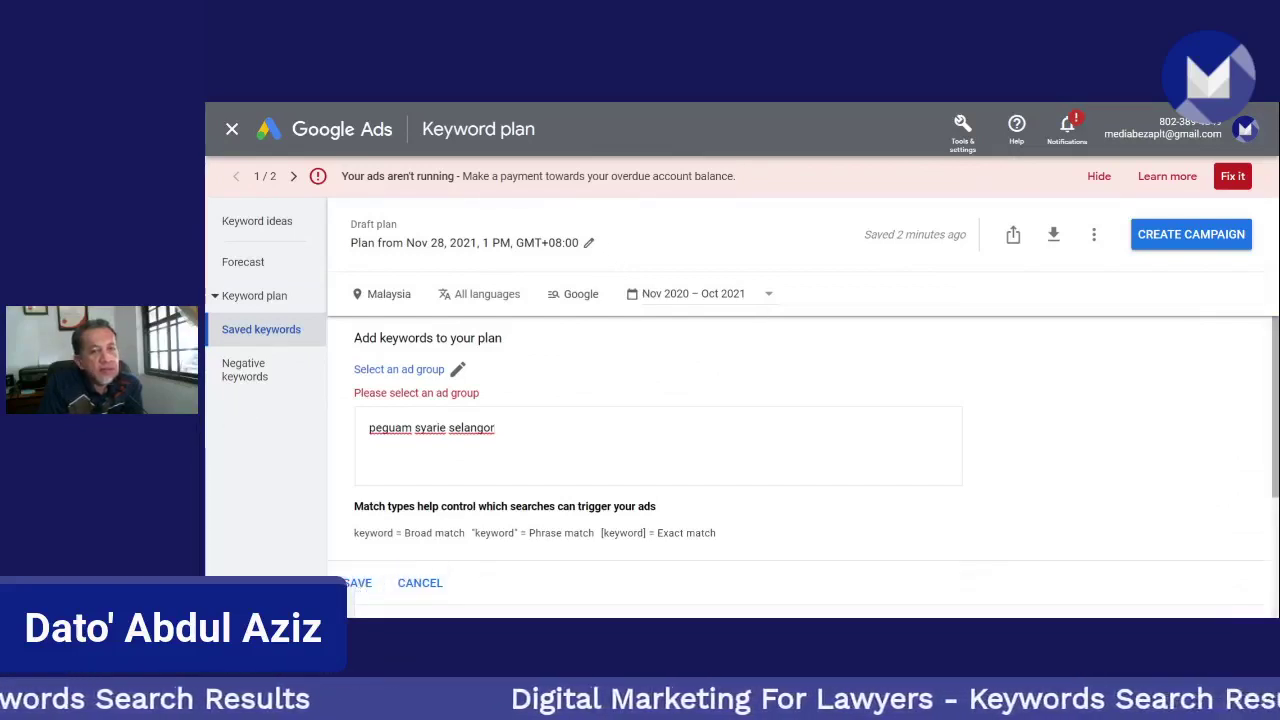
{"action": "scroll", "coordinate": [1274, 543], "scroll_direction": "down", "scroll_amount": 2}
{"action": "scroll", "coordinate": [862, 473], "scroll_direction": "up", "scroll_amount": 3}
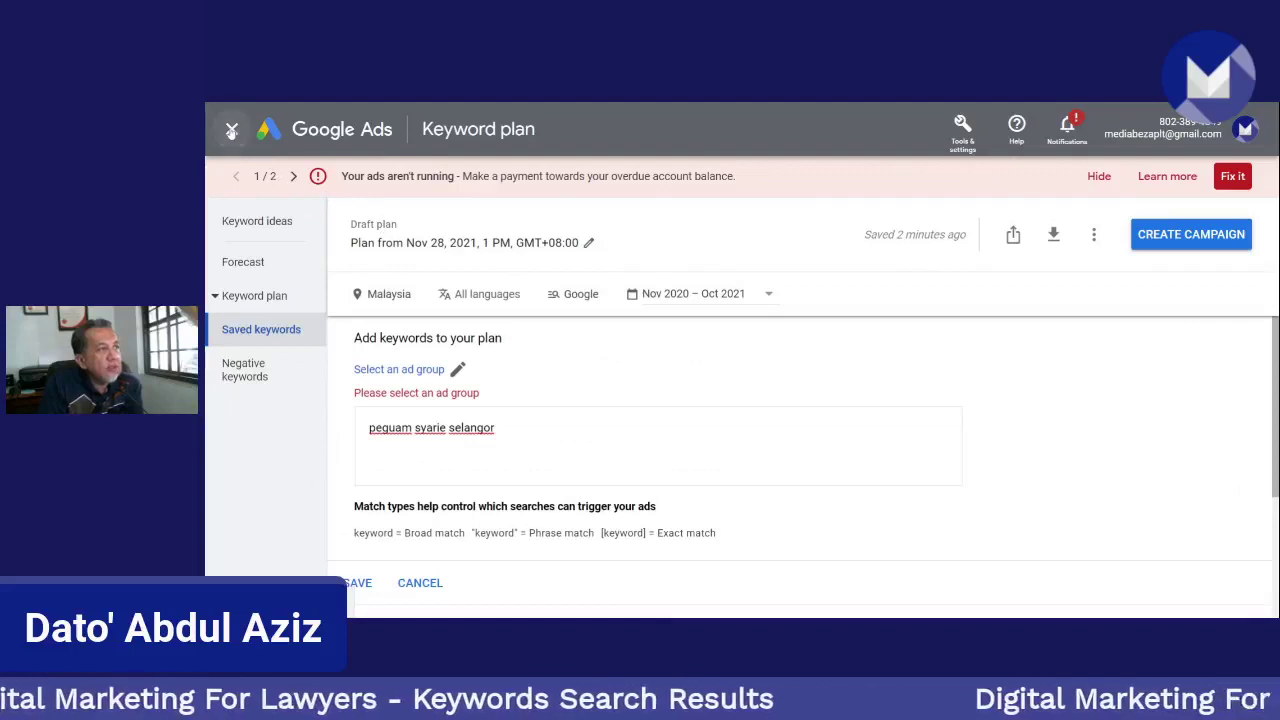
- Close the current plan and get search volume and forecasts for the keyword "peguam syarie selangor"
{"action": "left_click", "coordinate": [231, 130]}
{"action": "left_click", "coordinate": [718, 404]}
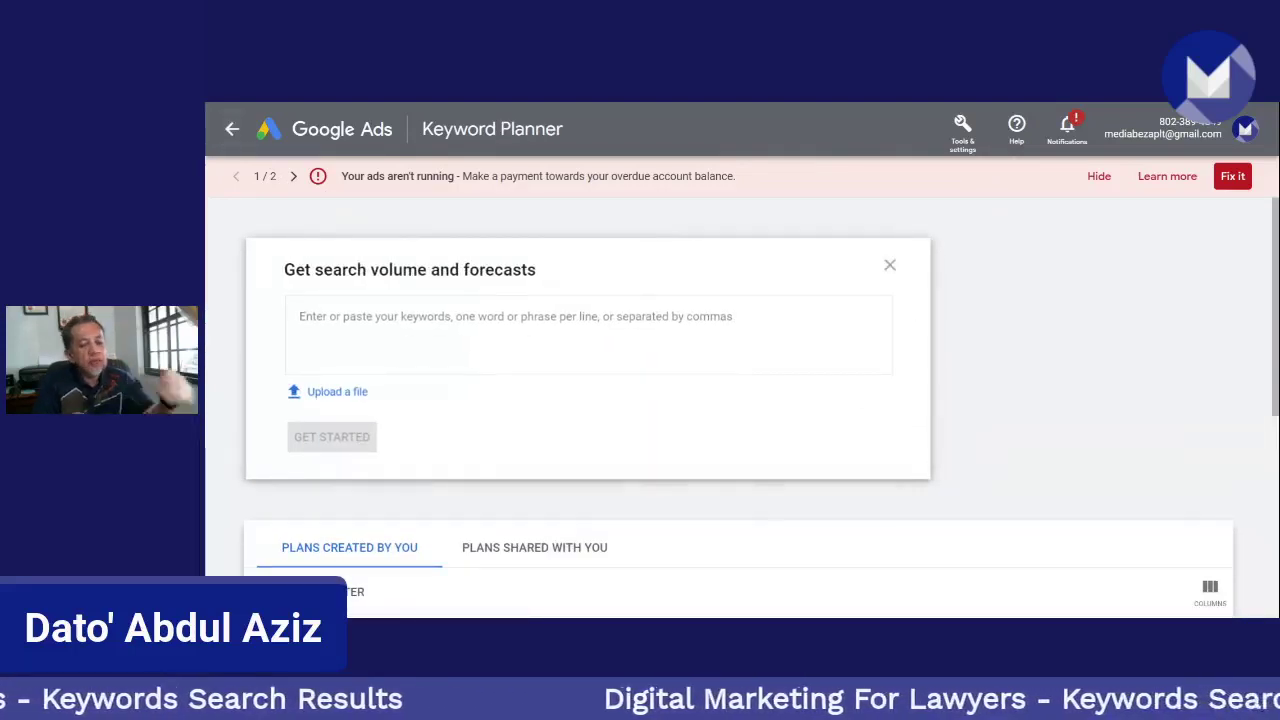
{"action": "type", "text": "peg"}
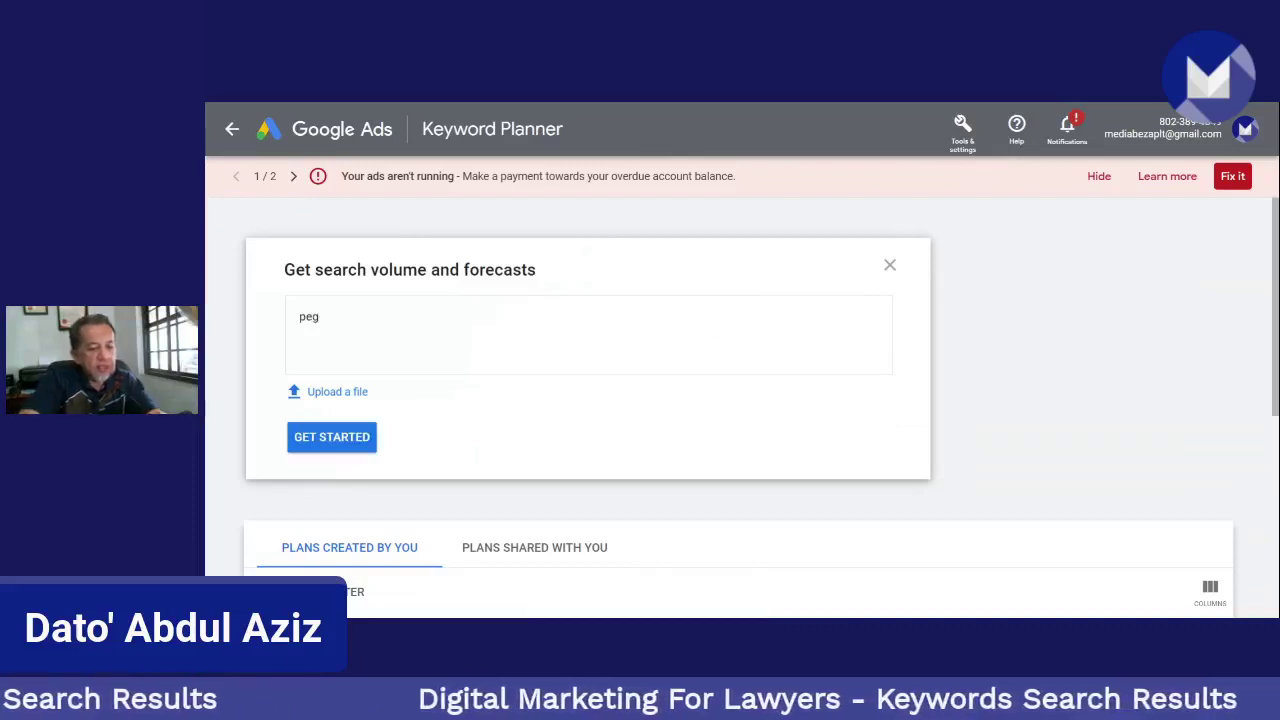
{"action": "type", "text": "uam syarie "}
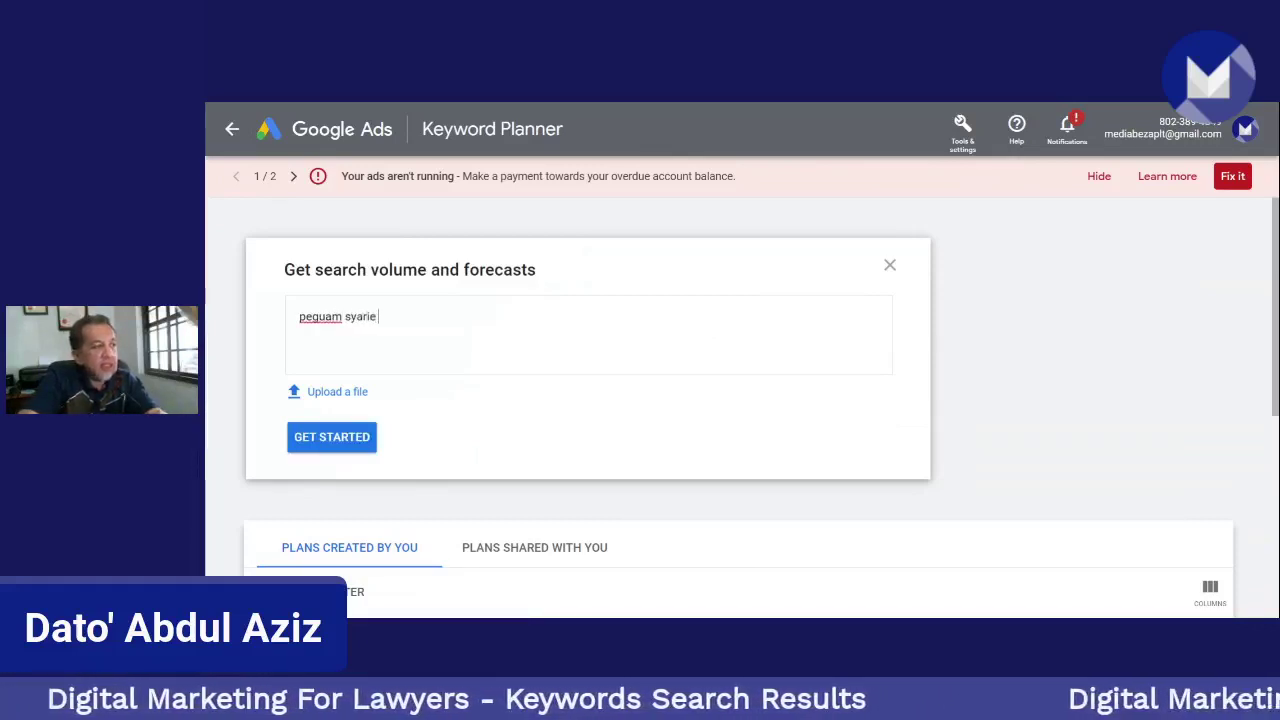
{"action": "type", "text": "selangor"}
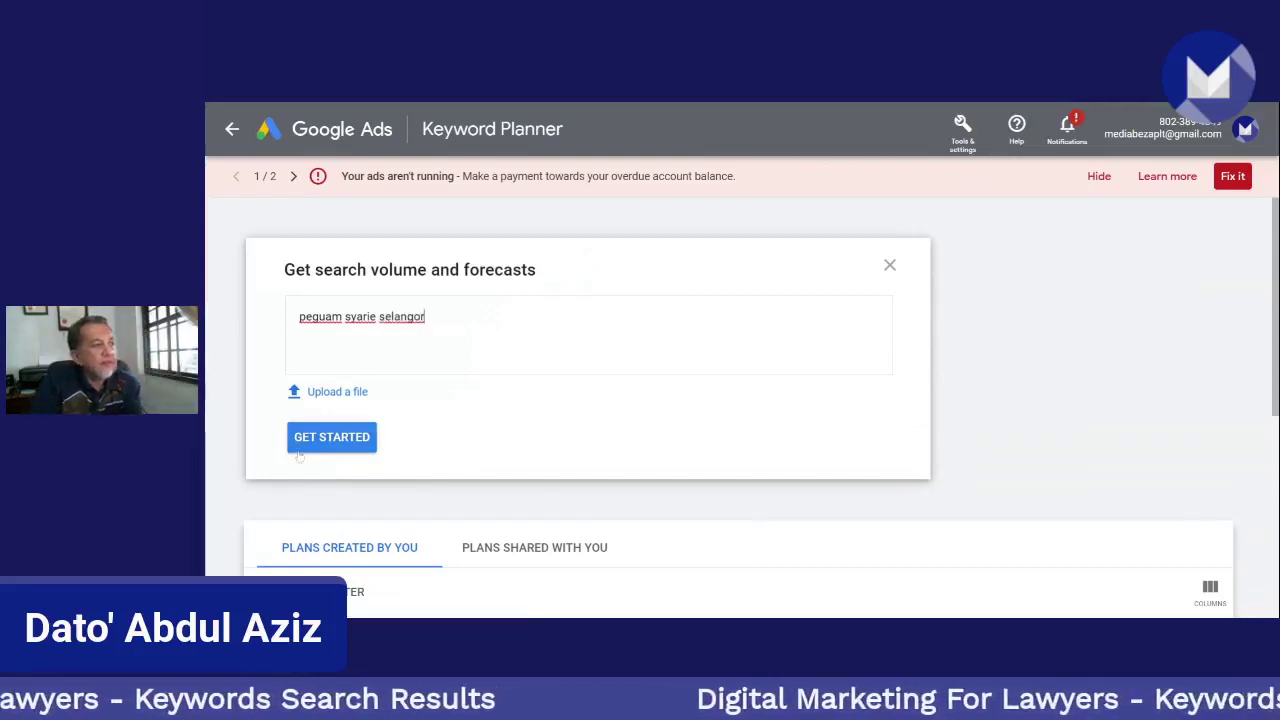
{"action": "left_click", "coordinate": [343, 438]}
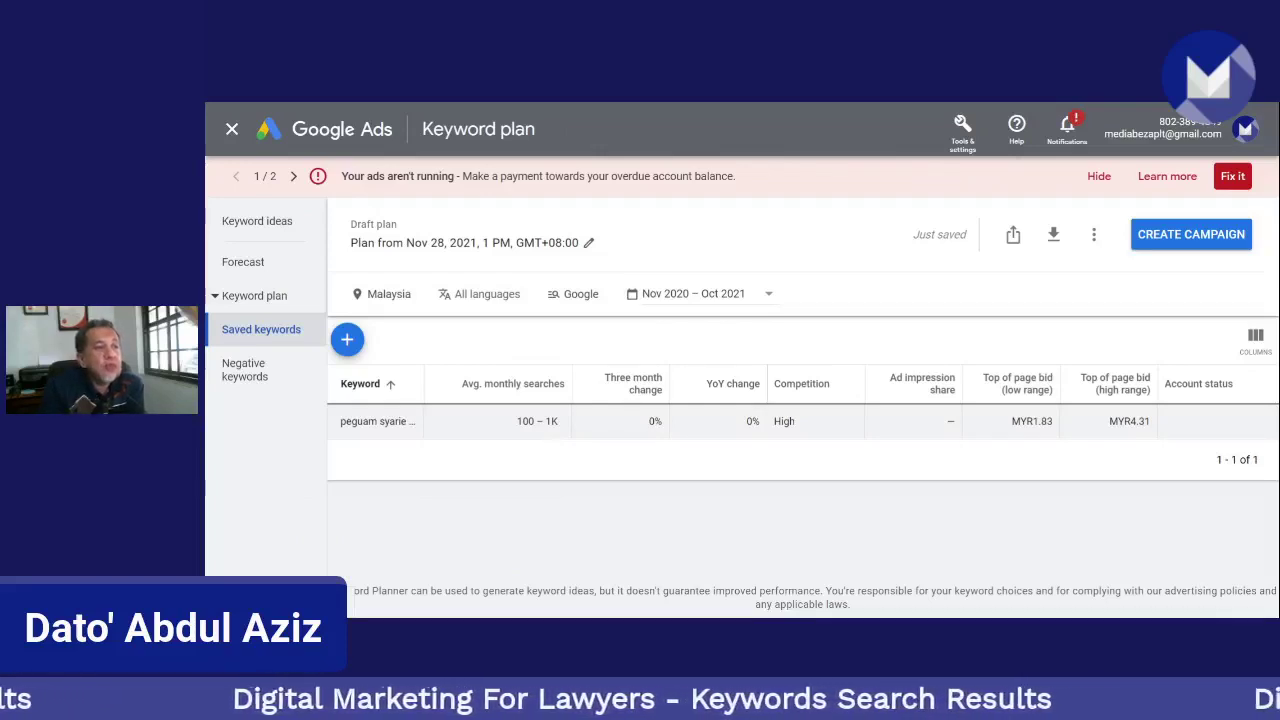
- Set the keyword plan's date range to the last 24 months and check its average monthly searches
{"action": "left_click", "coordinate": [767, 295]}
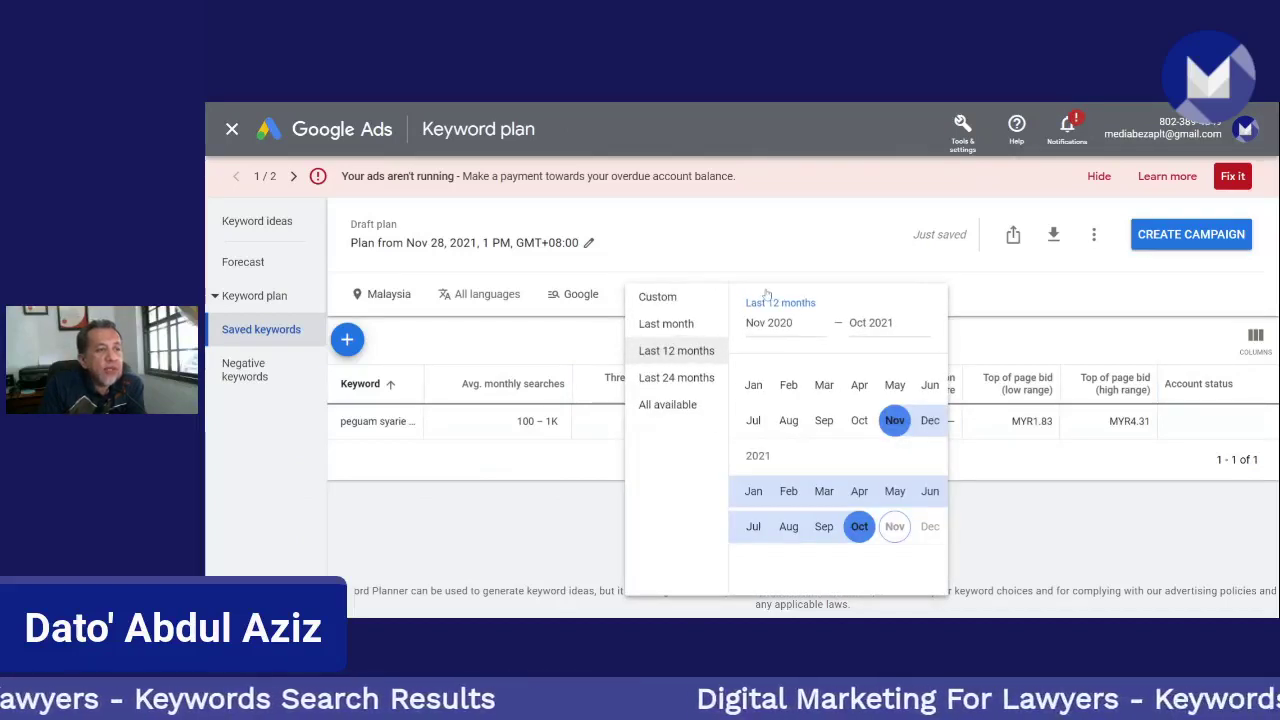
{"action": "left_click", "coordinate": [704, 386]}
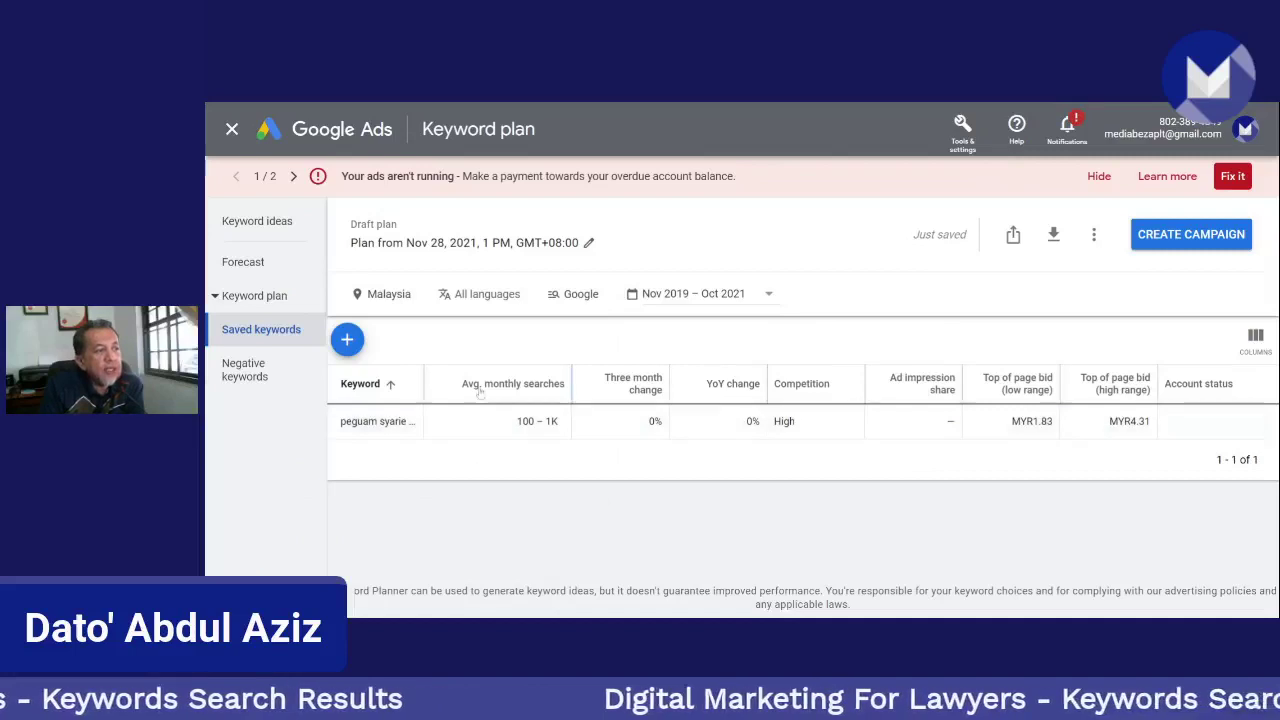
{"action": "mouse_move", "coordinate": [519, 396]}
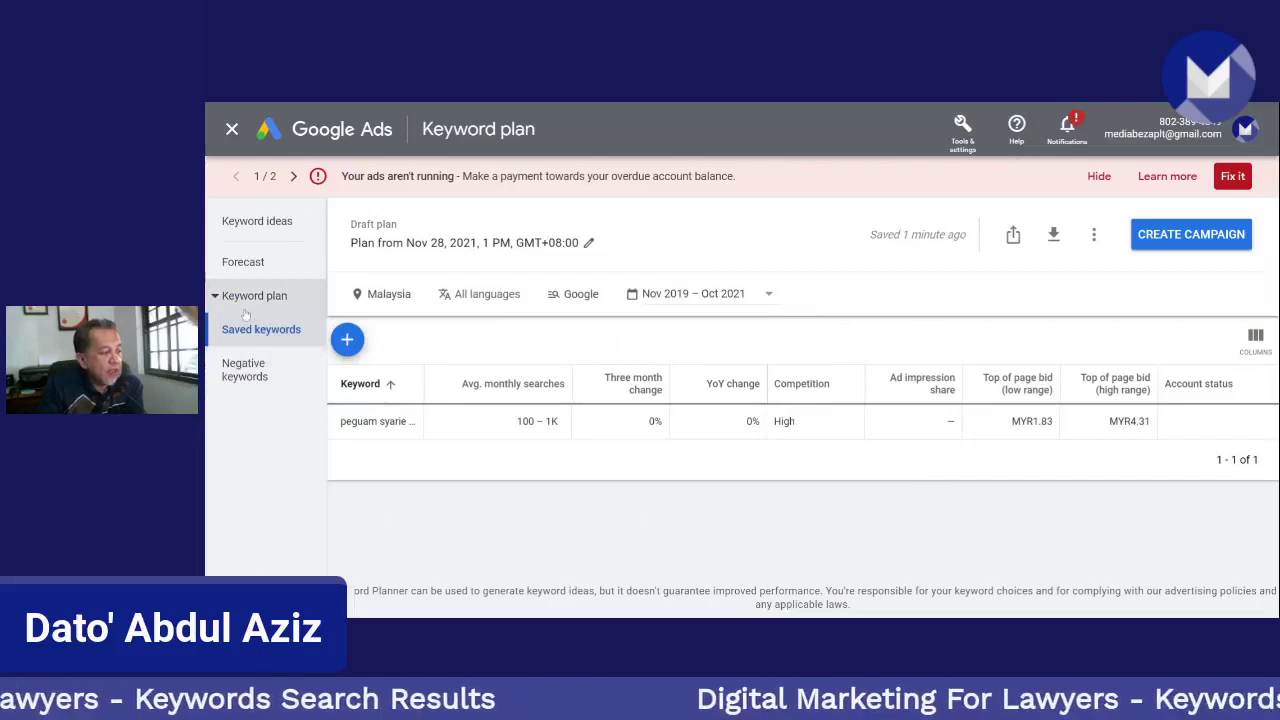
- Close the current plan and get search volume and forecasts for the keyword "divorce lawyer kuala lumpur"
{"action": "left_click", "coordinate": [231, 131]}
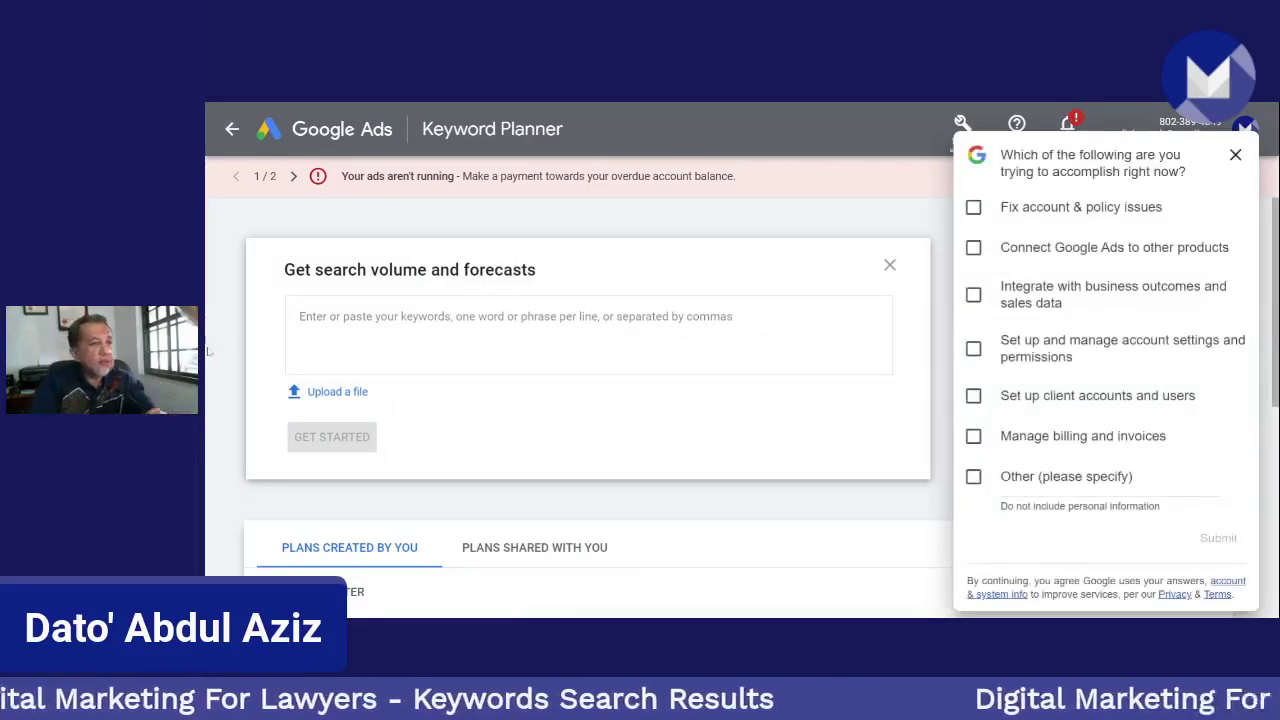
{"action": "left_click", "coordinate": [1236, 155]}
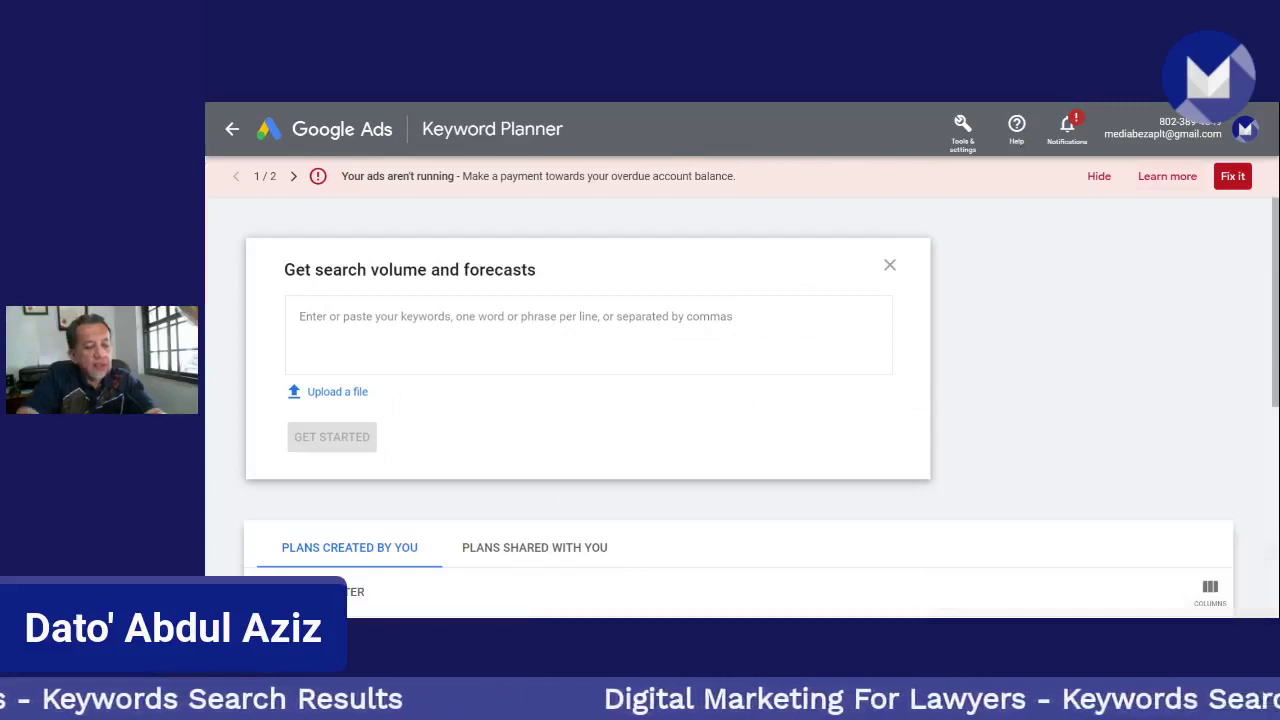
{"action": "type", "text": "divorce "}
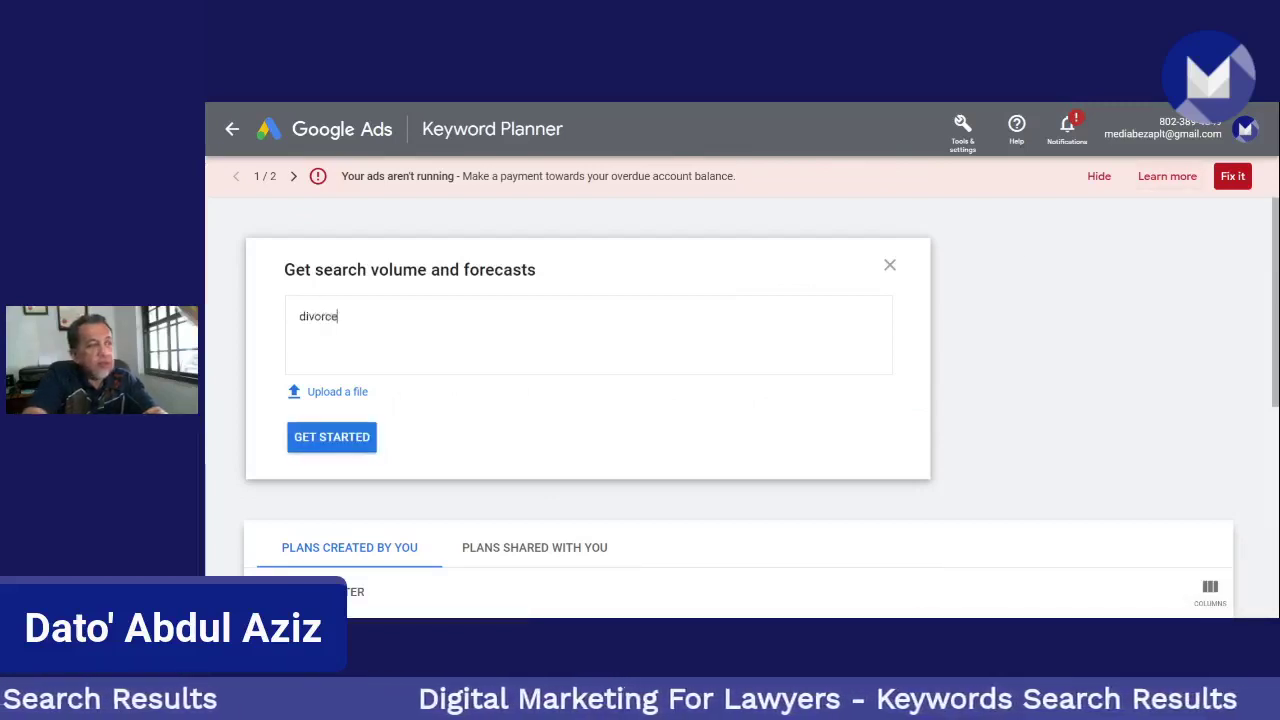
{"action": "type", "text": "lawyer"}
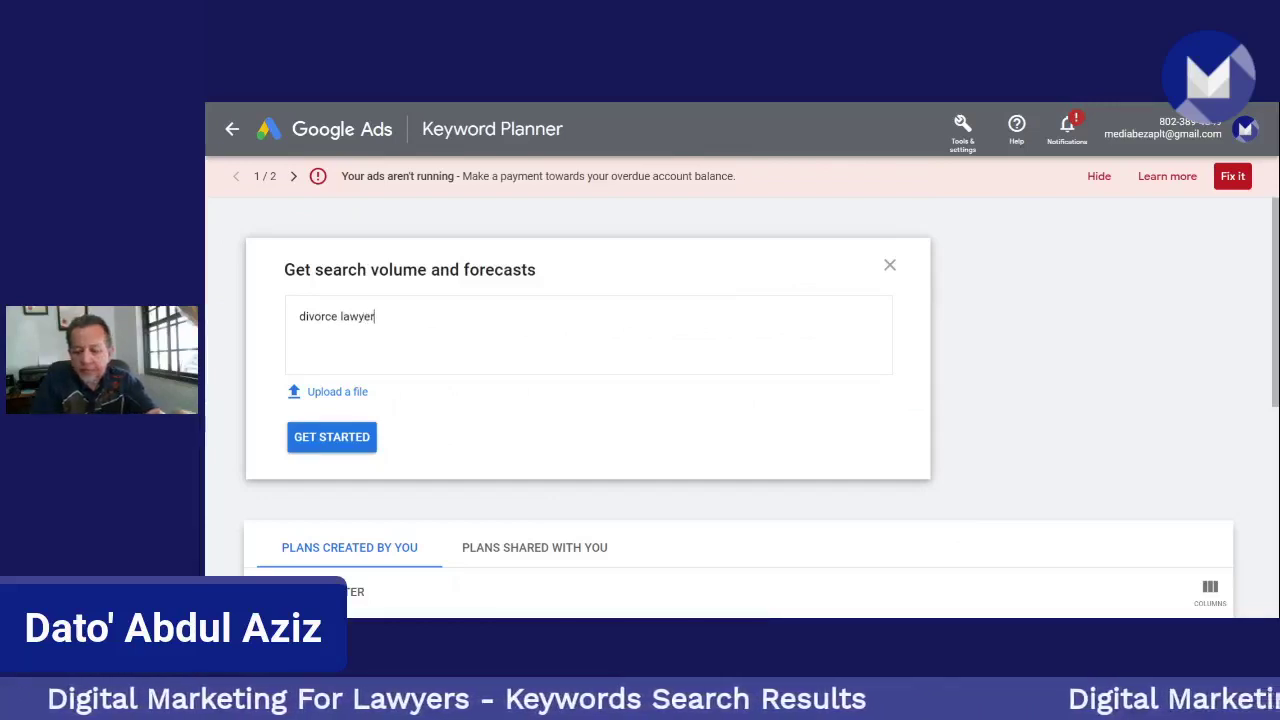
{"action": "type", "text": " kuala"}
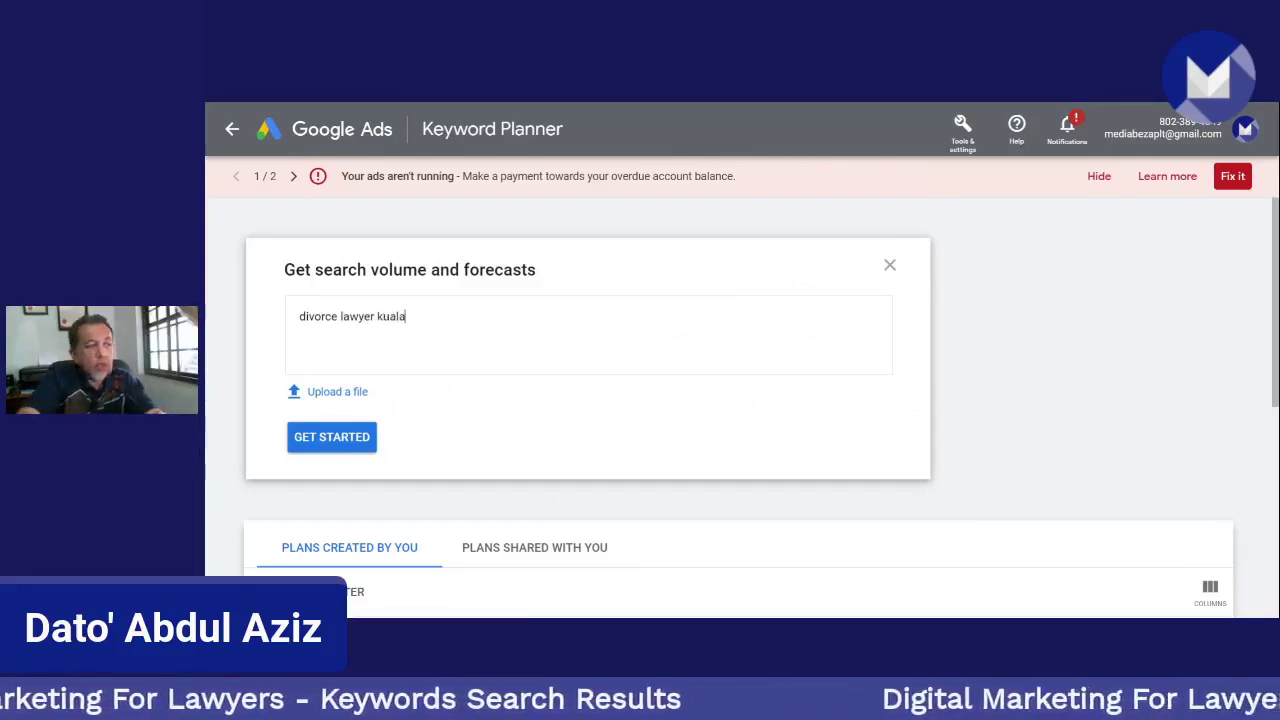
{"action": "type", "text": " lumpur"}
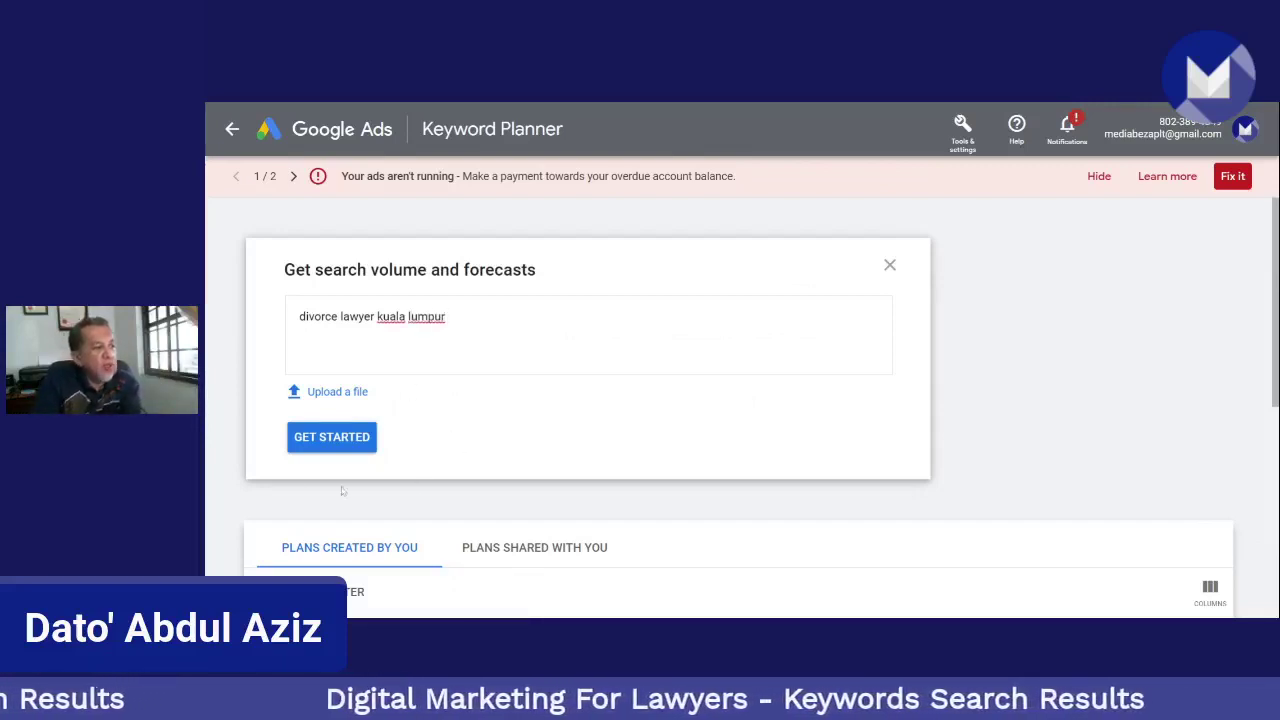
{"action": "left_click", "coordinate": [336, 446]}
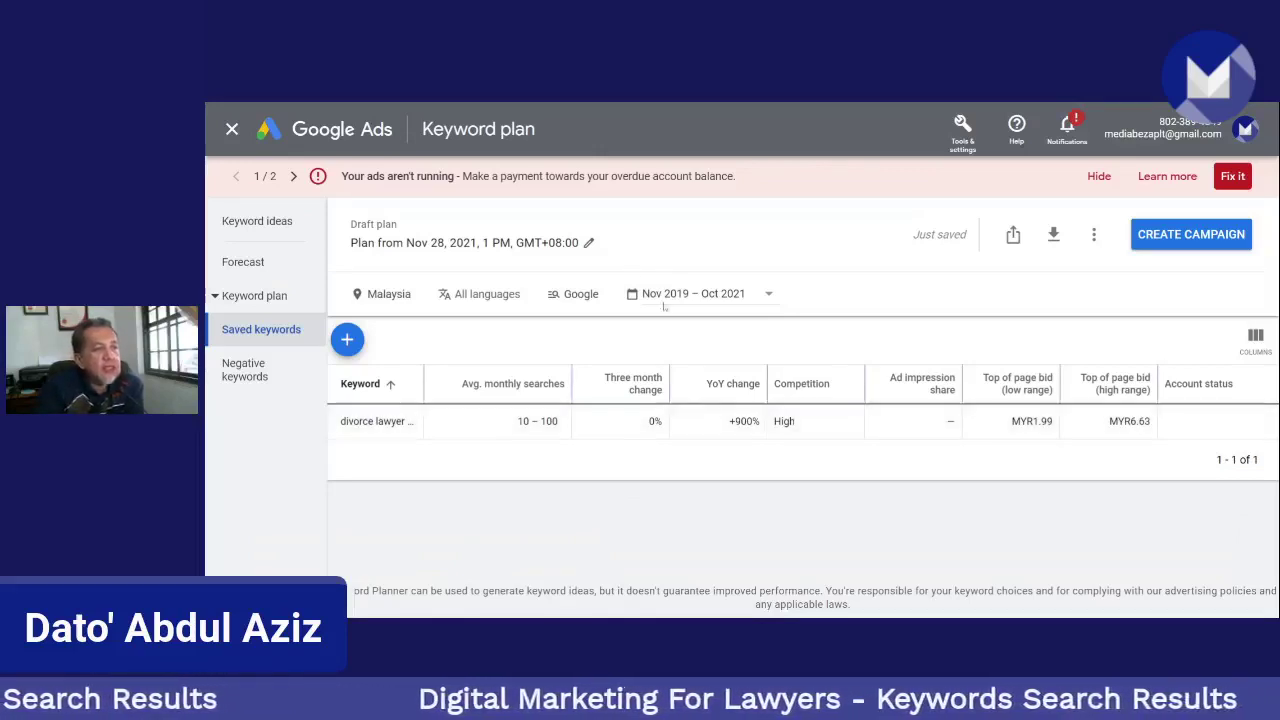
- Set the plan's date range to the last 12 months and widen the Keyword column to show the full keyword
{"action": "left_click", "coordinate": [767, 293]}
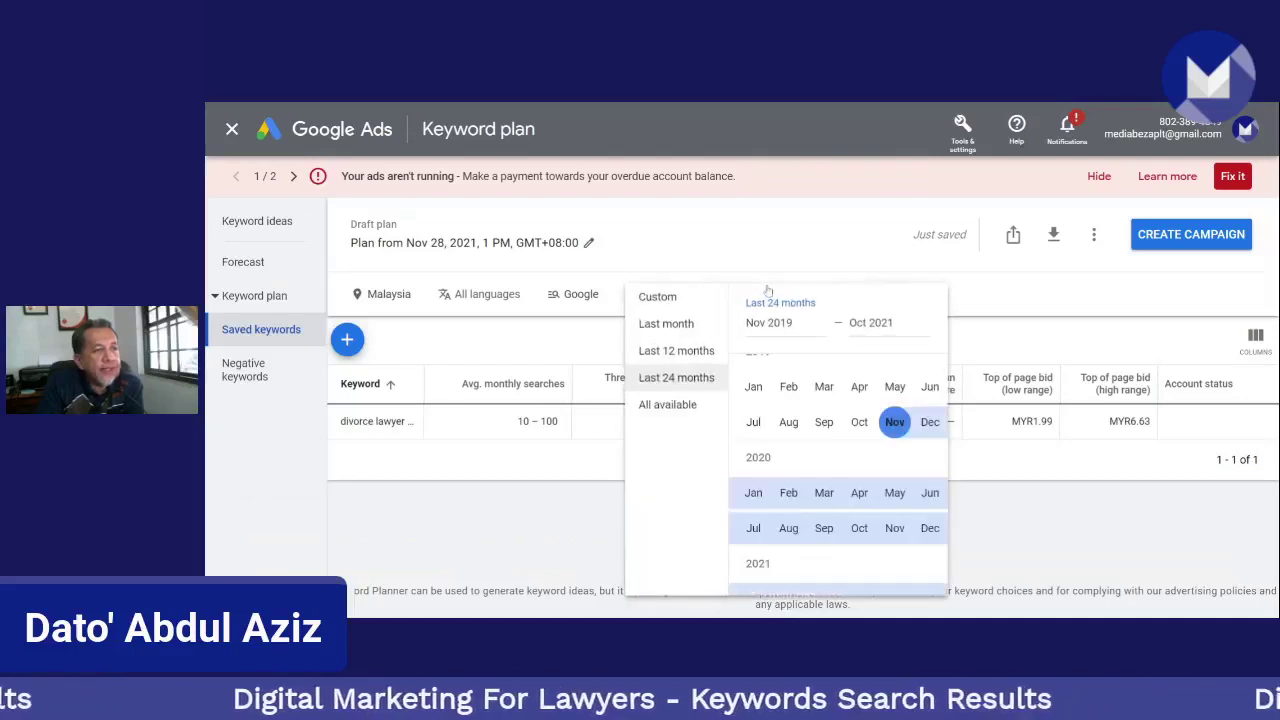
{"action": "left_click", "coordinate": [702, 352]}
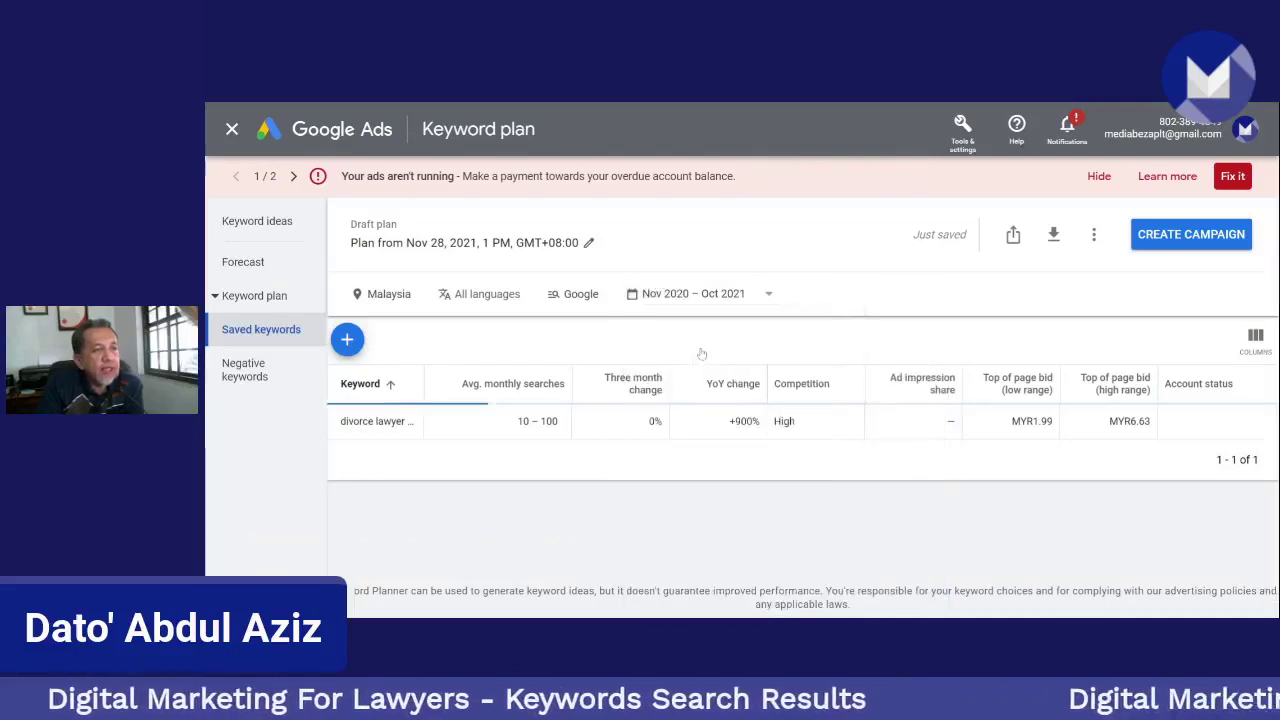
{"action": "left_click", "coordinate": [772, 300]}
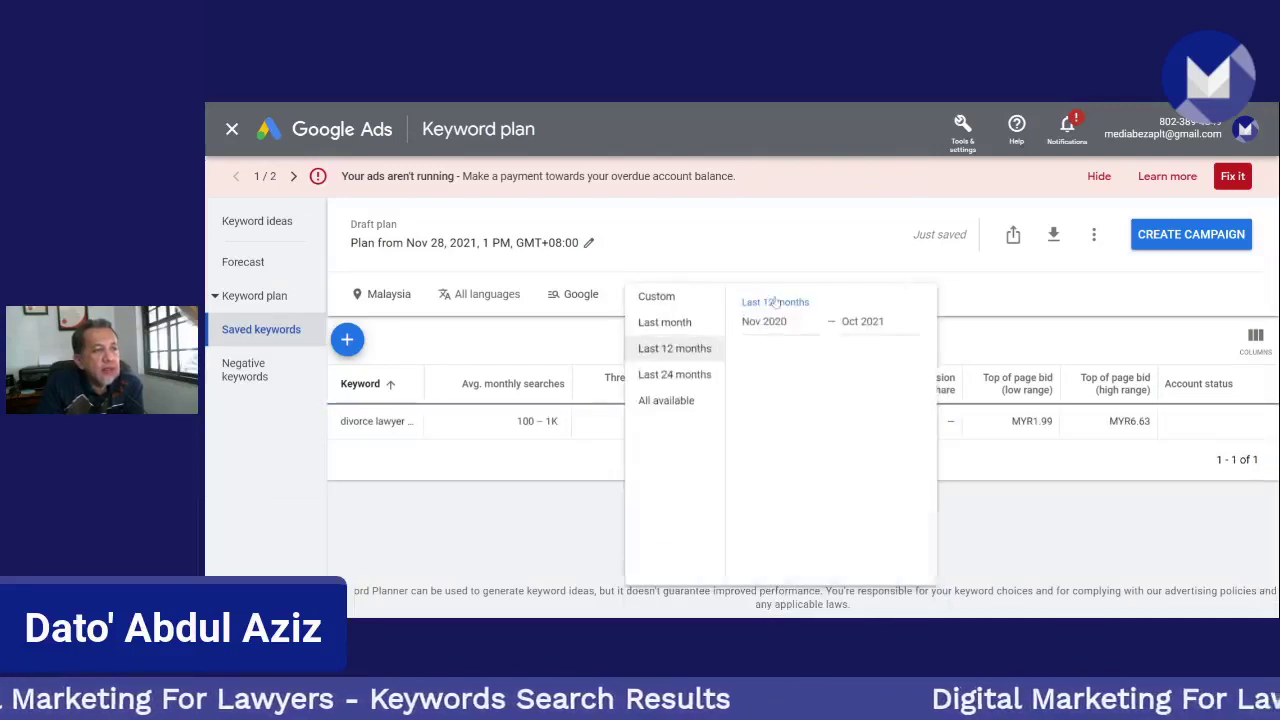
{"action": "left_click", "coordinate": [853, 323]}
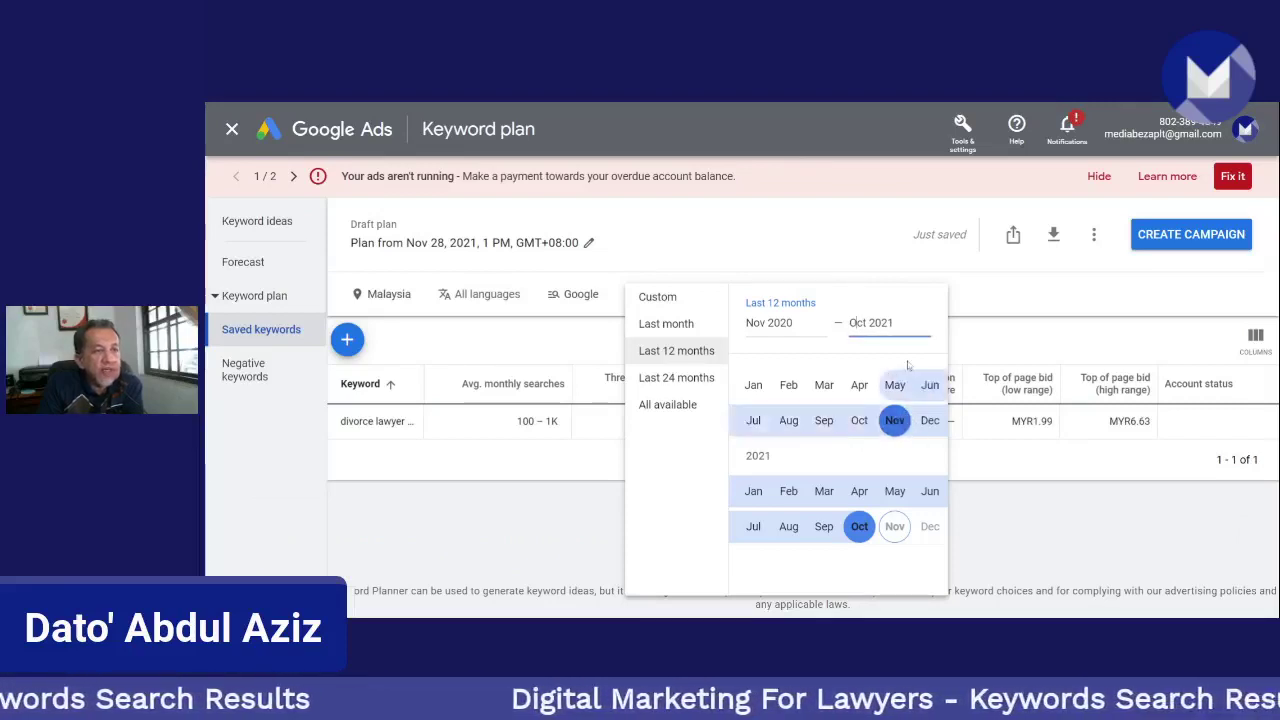
{"action": "left_click", "coordinate": [840, 252]}
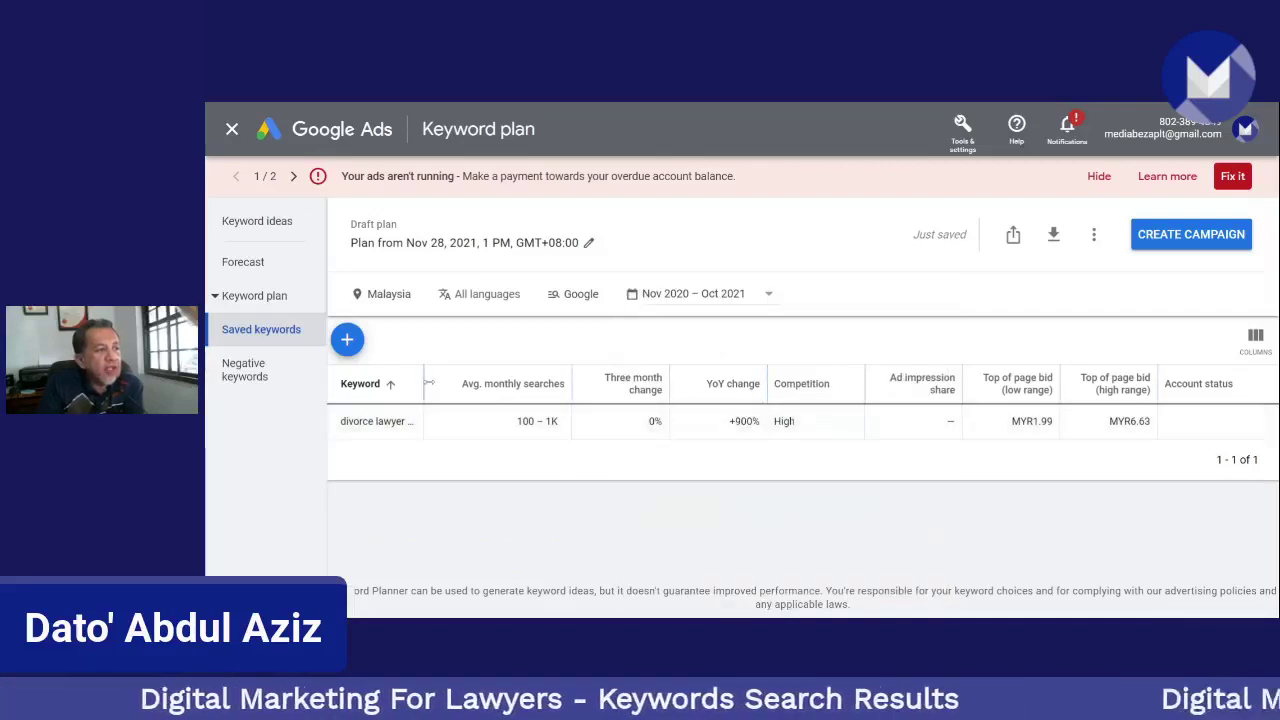
{"action": "left_click_drag", "start_coordinate": [425, 392], "coordinate": [474, 407]}
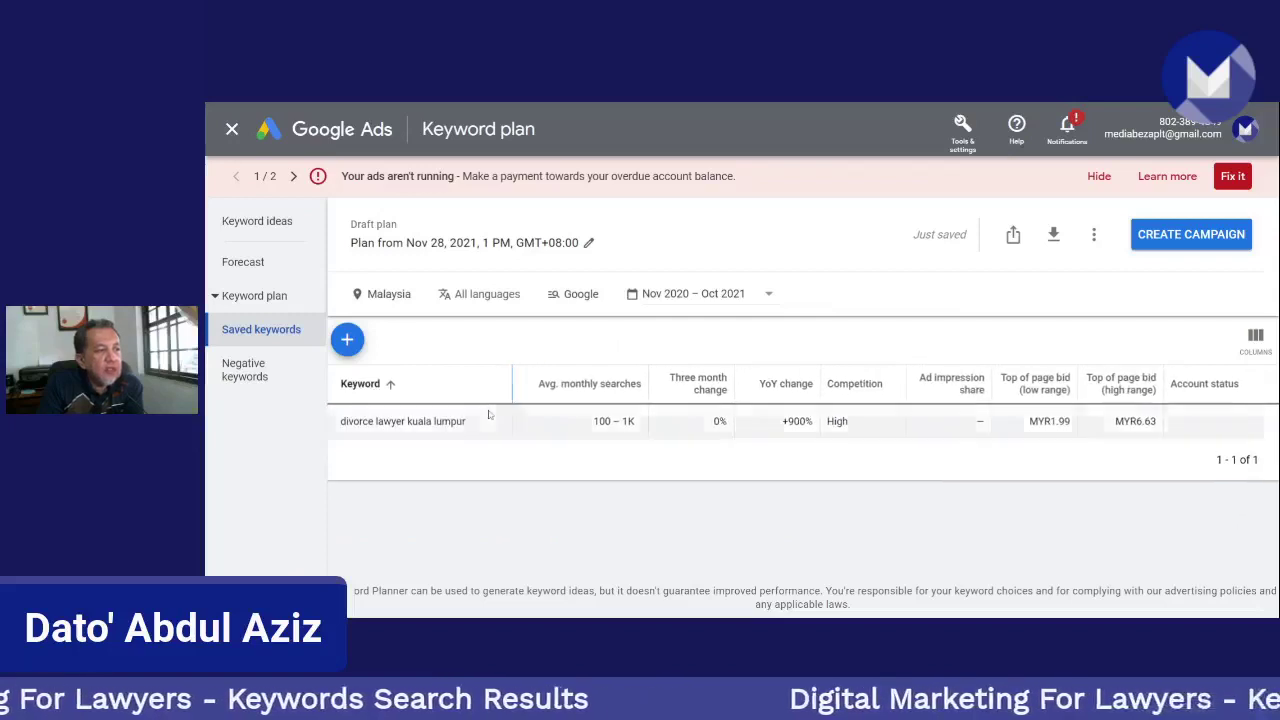